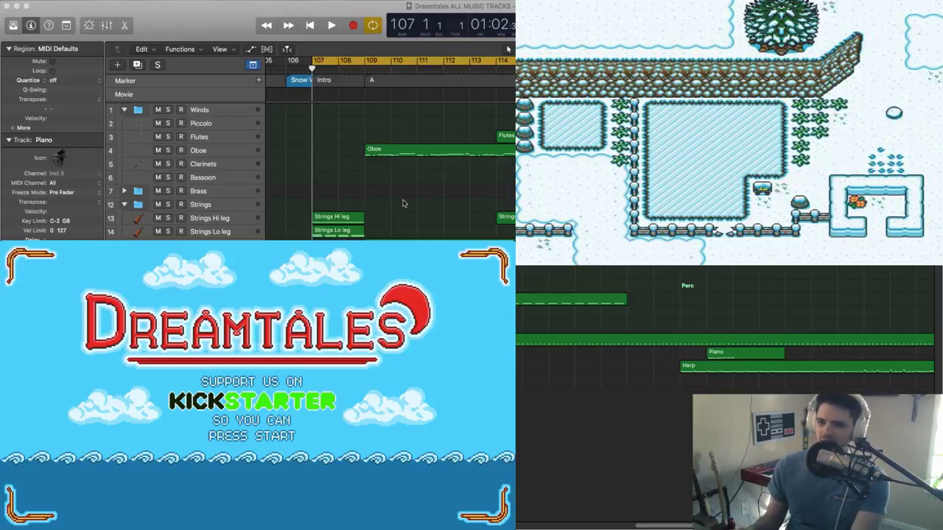
Play the arrangement from bar 107 through its loop, examining the regions on all tracks, and stop playback back in section A.
{"action": "key", "text": "space"}
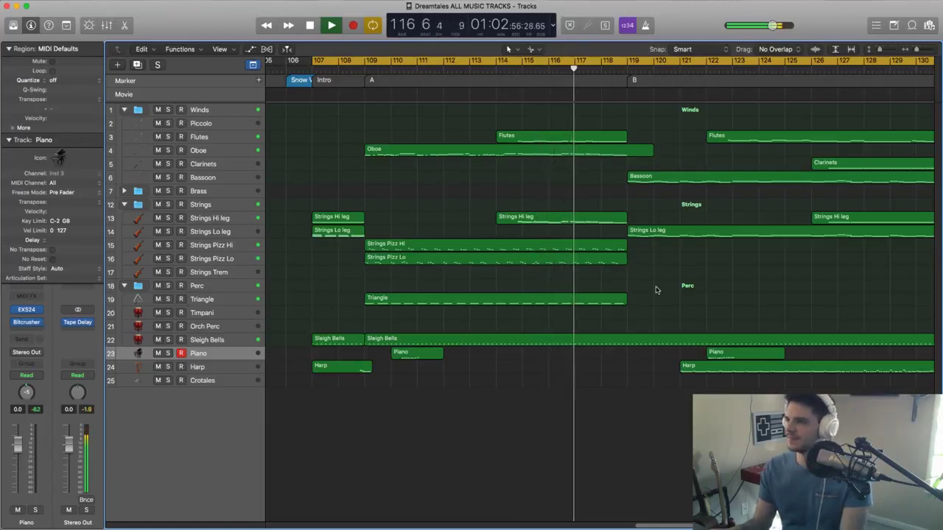
{"action": "scroll", "coordinate": [656, 289], "scroll_direction": "right", "scroll_amount": 3}
{"action": "scroll", "coordinate": [655, 289], "scroll_direction": "right", "scroll_amount": 3}
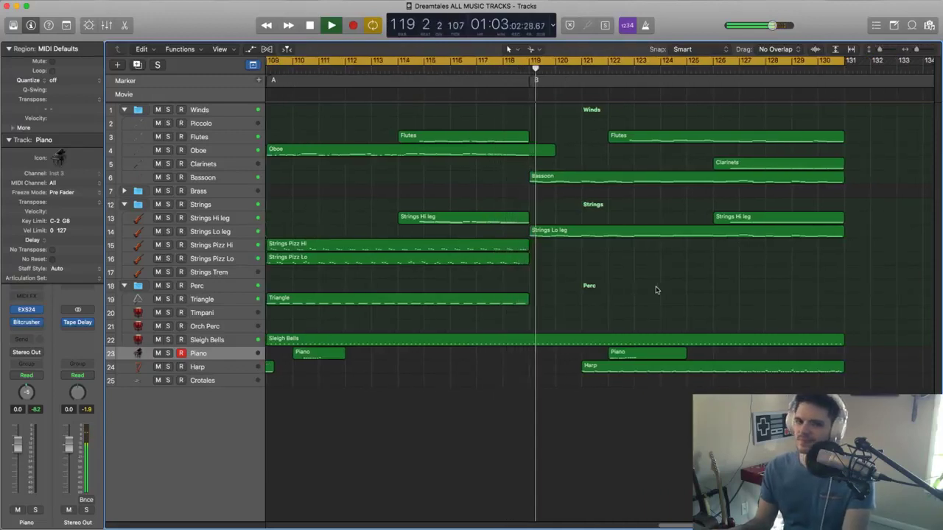
{"action": "scroll", "coordinate": [656, 289], "scroll_direction": "up", "scroll_amount": 3}
{"action": "scroll", "coordinate": [656, 289], "scroll_direction": "up", "scroll_amount": 8}
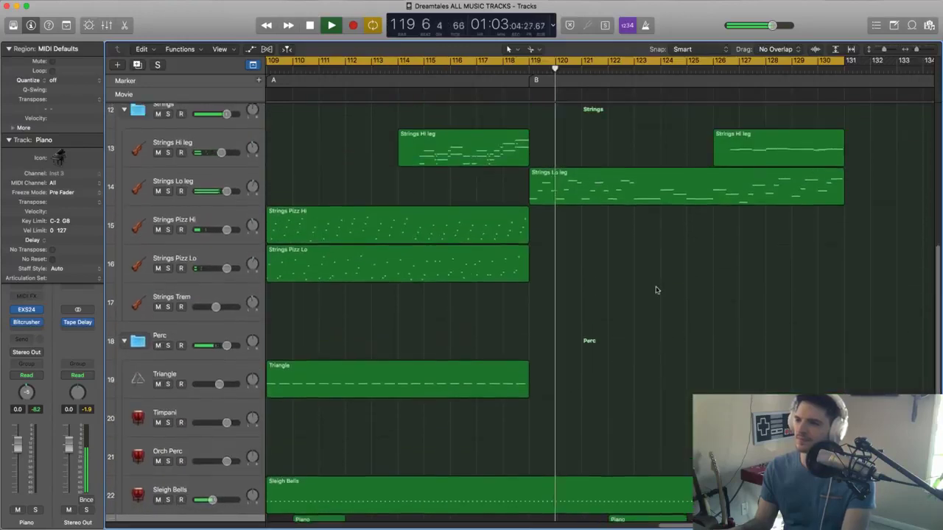
{"action": "scroll", "coordinate": [656, 289], "scroll_direction": "up", "scroll_amount": 1}
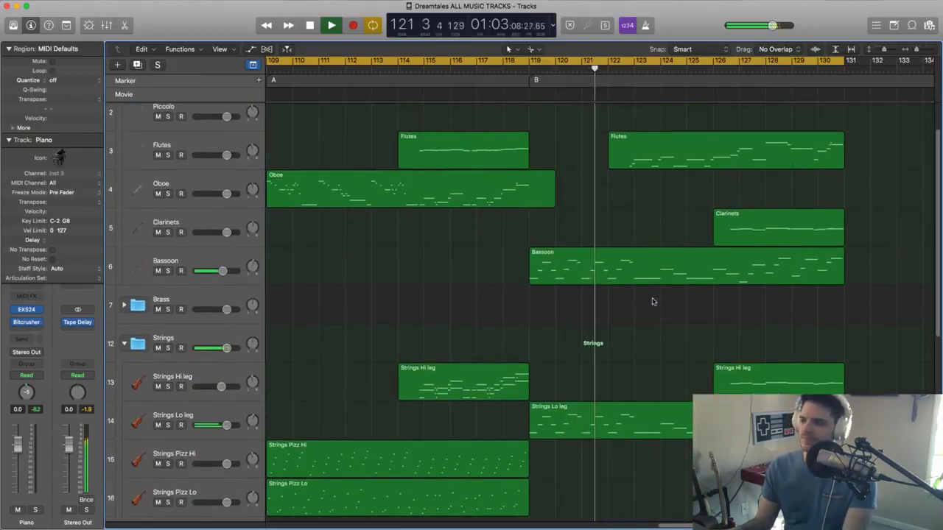
{"action": "scroll", "coordinate": [648, 317], "scroll_direction": "right", "scroll_amount": 3}
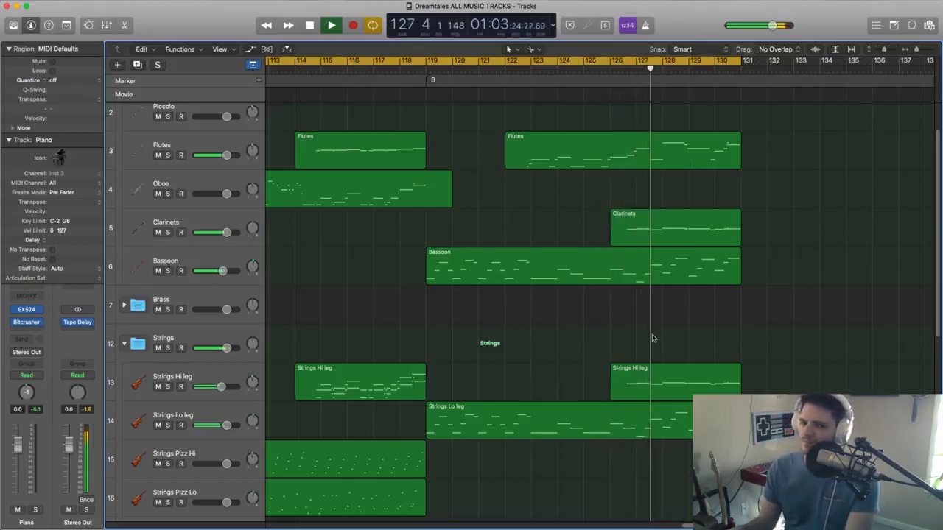
{"action": "scroll", "coordinate": [652, 338], "scroll_direction": "down", "scroll_amount": 2}
{"action": "scroll", "coordinate": [652, 338], "scroll_direction": "up", "scroll_amount": 3}
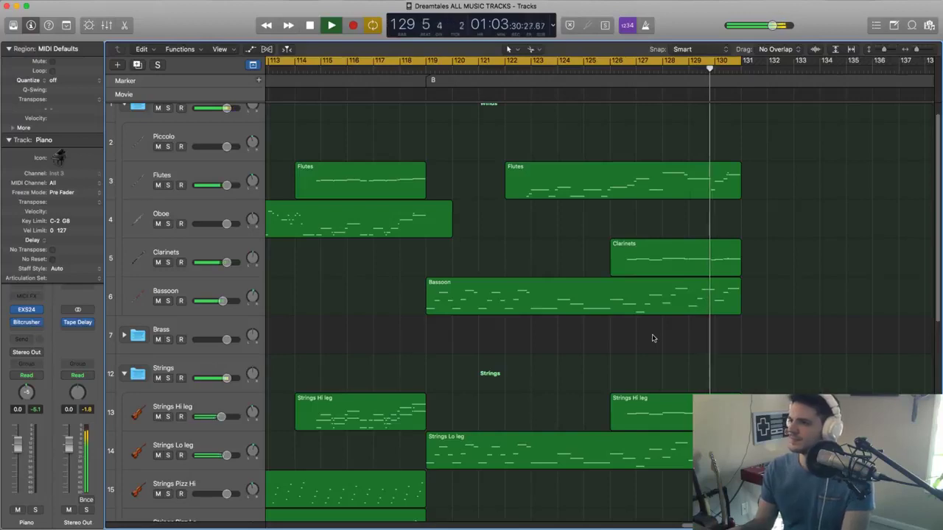
{"action": "scroll", "coordinate": [652, 338], "scroll_direction": "left", "scroll_amount": 5}
{"action": "scroll", "coordinate": [652, 338], "scroll_direction": "left", "scroll_amount": 3}
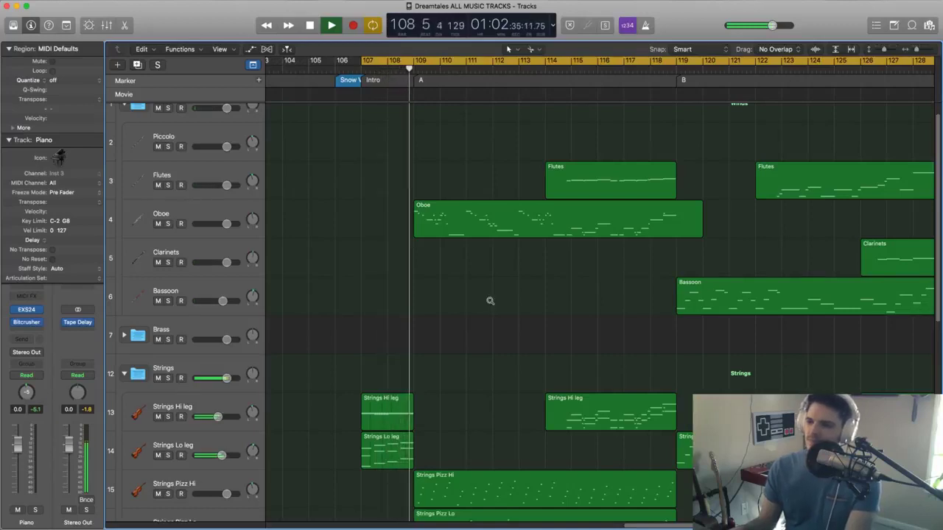
{"action": "scroll", "coordinate": [490, 301], "scroll_direction": "down", "scroll_amount": 5}
{"action": "scroll", "coordinate": [491, 302], "scroll_direction": "down", "scroll_amount": 2}
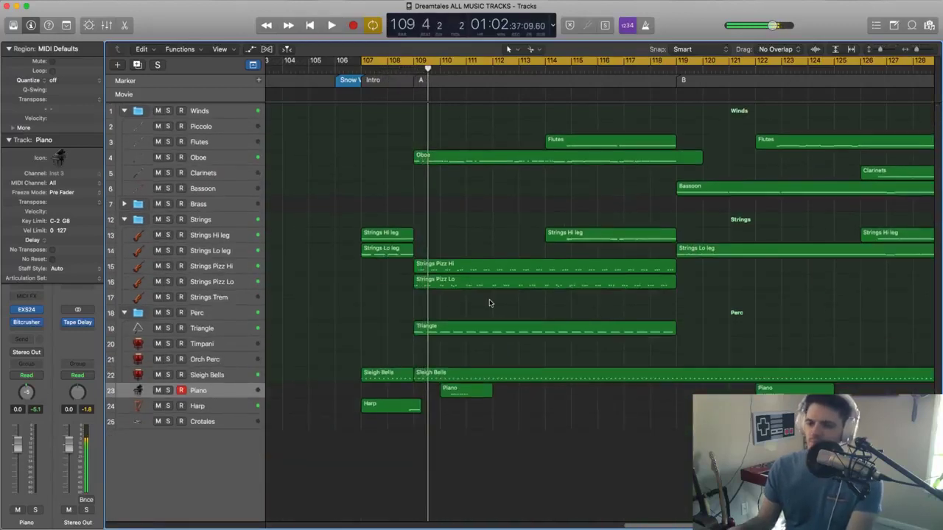
{"action": "key", "text": "space"}
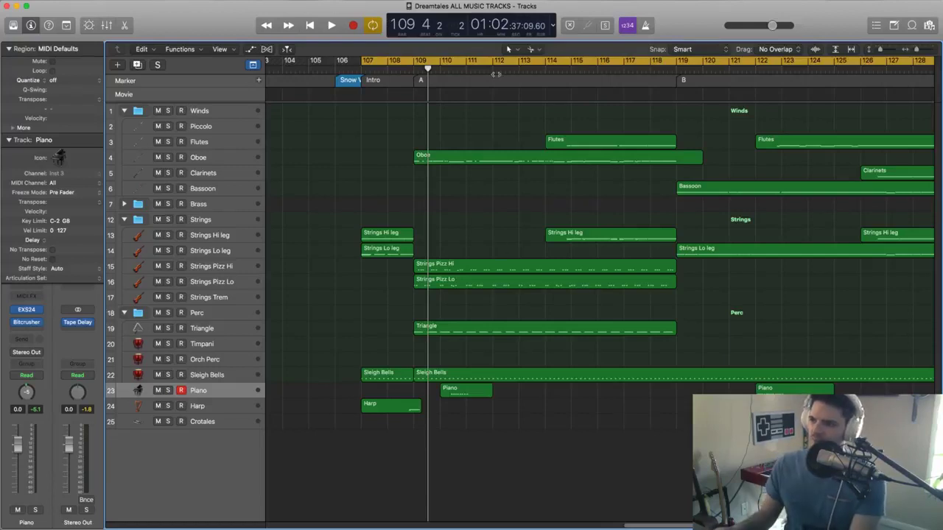
Move the playhead to the loop's start at bar 107, to its end at bar 131, and back to bar 107.
{"action": "left_click_drag", "start_coordinate": [404, 73], "coordinate": [361, 76]}
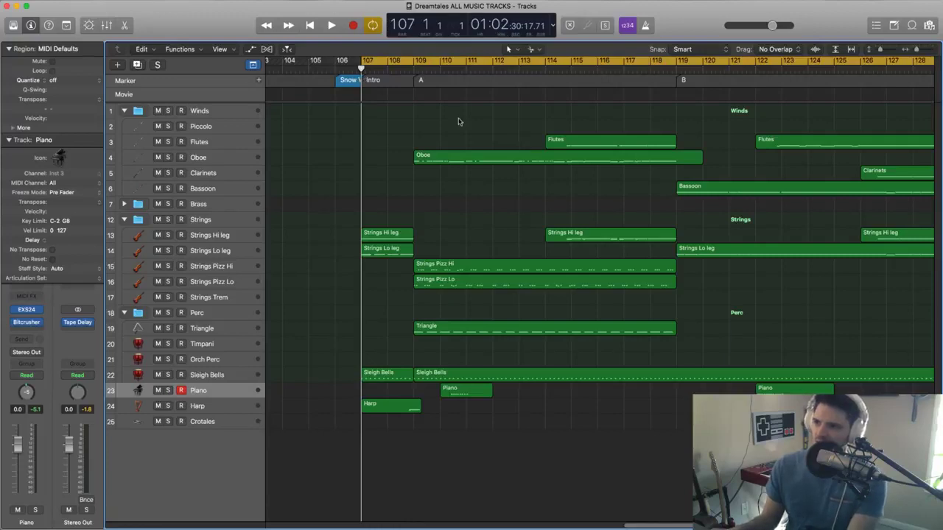
{"action": "scroll", "coordinate": [458, 122], "scroll_direction": "right", "scroll_amount": 10}
{"action": "left_click_drag", "start_coordinate": [516, 70], "coordinate": [534, 68]}
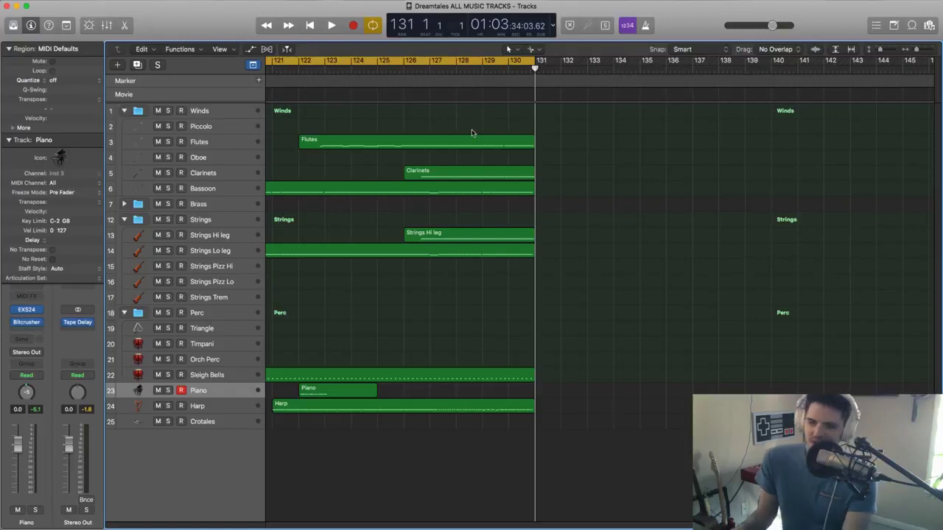
{"action": "scroll", "coordinate": [472, 134], "scroll_direction": "left", "scroll_amount": 10}
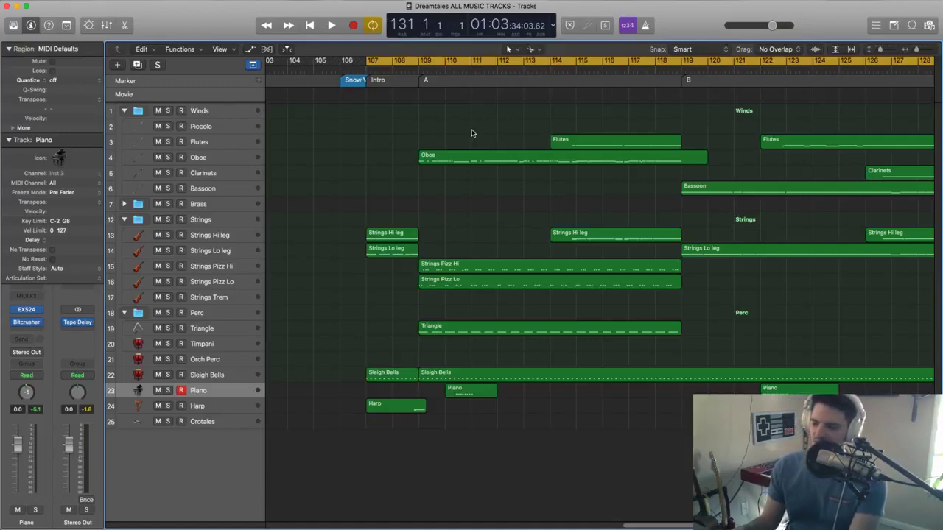
{"action": "scroll", "coordinate": [472, 134], "scroll_direction": "right", "scroll_amount": 2}
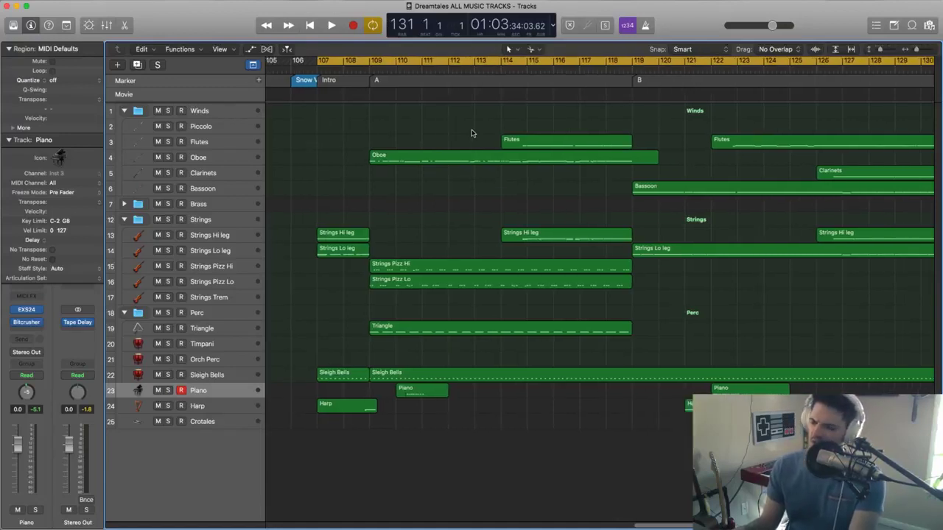
{"action": "scroll", "coordinate": [472, 132], "scroll_direction": "down", "scroll_amount": 2}
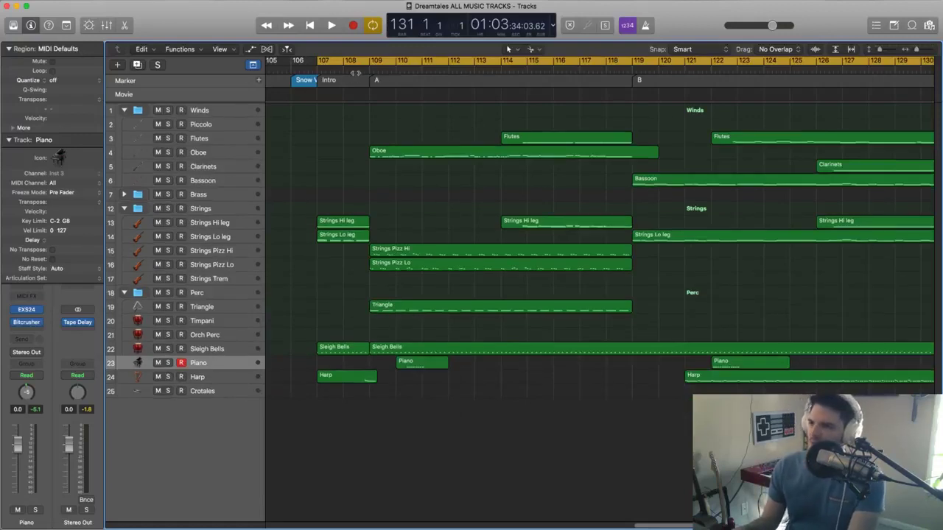
{"action": "left_click_drag", "start_coordinate": [361, 69], "coordinate": [319, 82]}
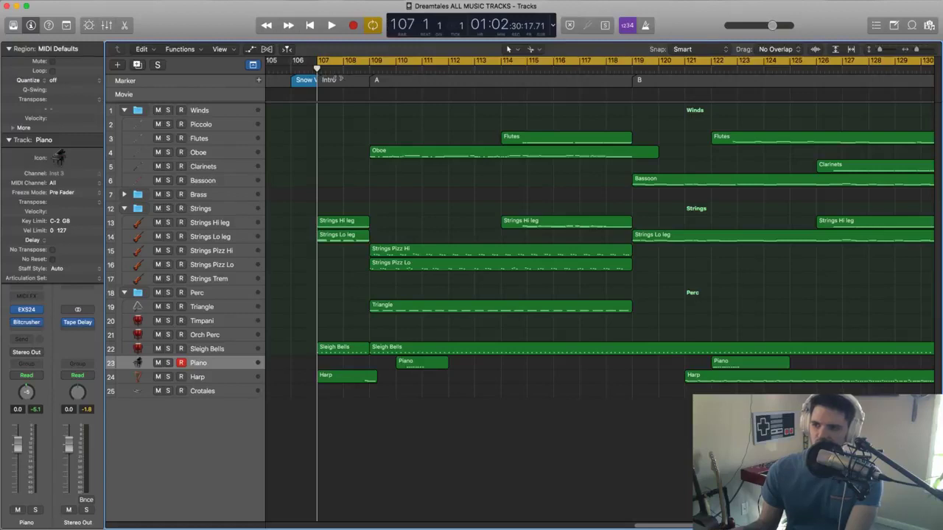
Audition the loop transition by playing from about bar 129 past the cycle end into the Intro, and stop playback.
{"action": "scroll", "coordinate": [413, 68], "scroll_direction": "right", "scroll_amount": 6}
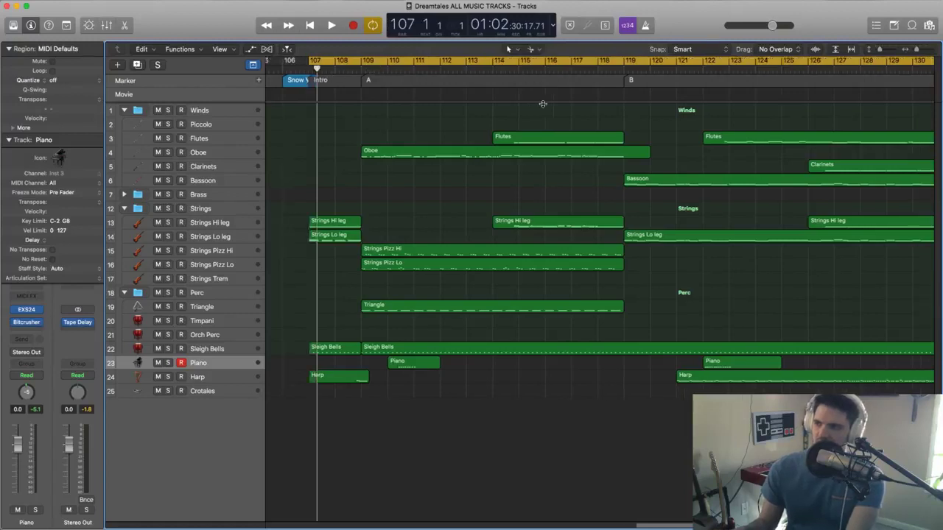
{"action": "double_click", "coordinate": [748, 68]}
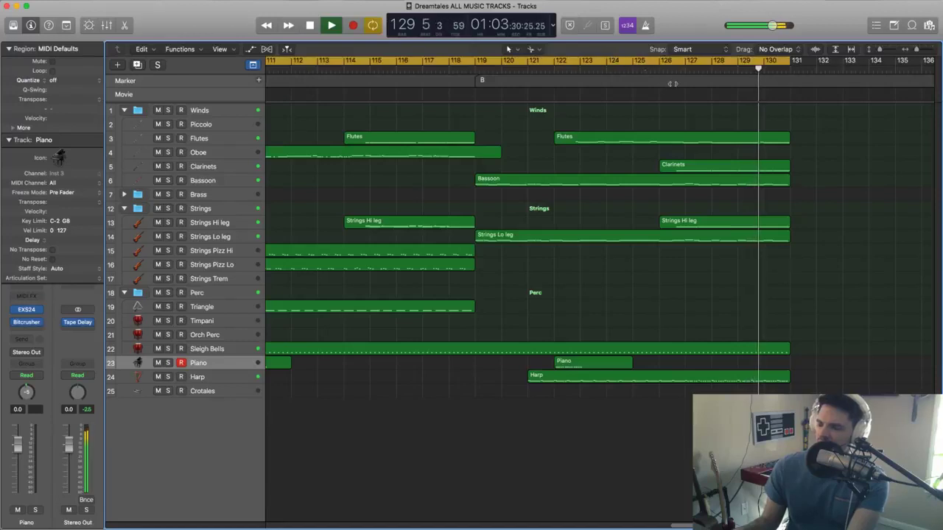
{"action": "scroll", "coordinate": [678, 97], "scroll_direction": "left", "scroll_amount": 8}
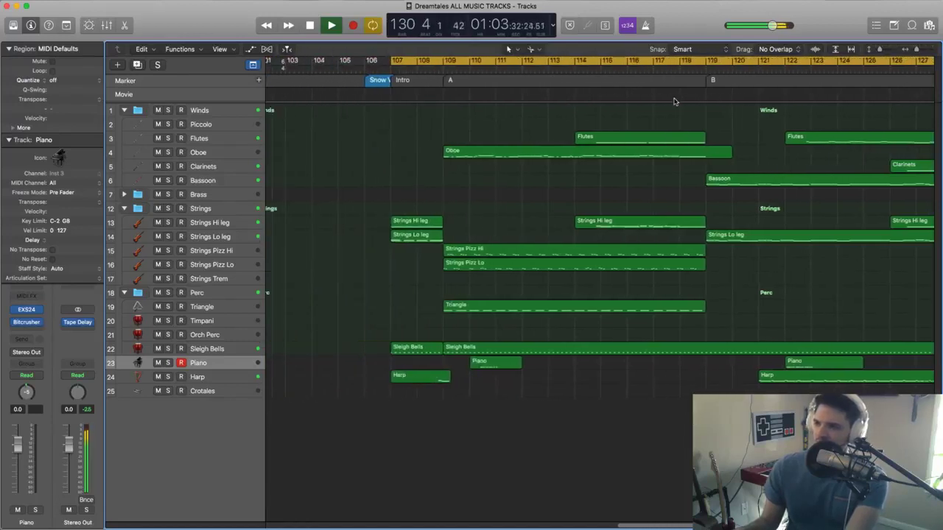
{"action": "left_click", "coordinate": [394, 214]}
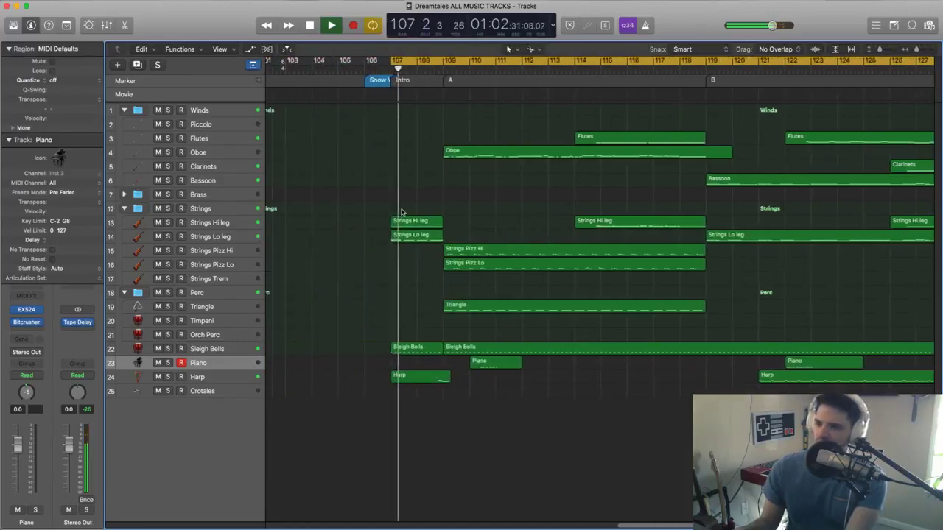
{"action": "key", "text": "space"}
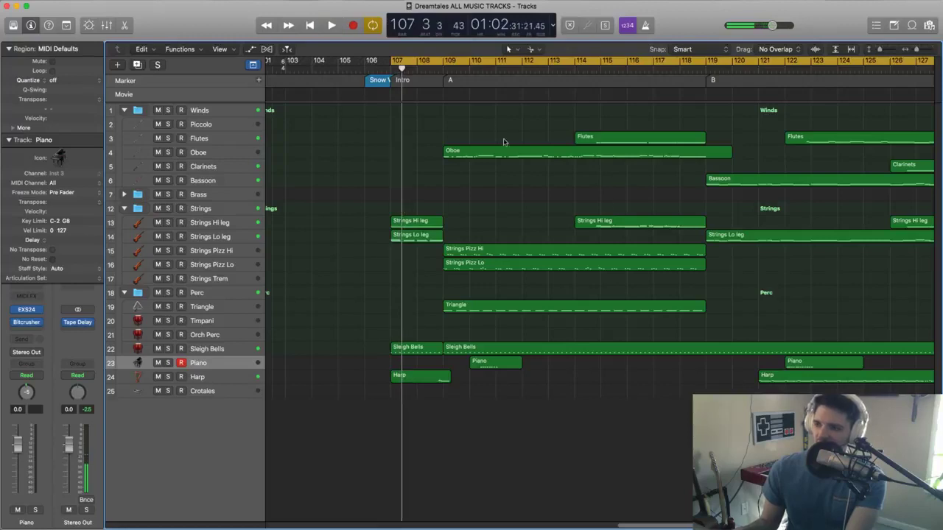
Locate the playhead at the start of section A at bar 109 and step it into section B at bars 119 and 122.
{"action": "left_click", "coordinate": [462, 70]}
{"action": "scroll", "coordinate": [463, 71], "scroll_direction": "right", "scroll_amount": 5}
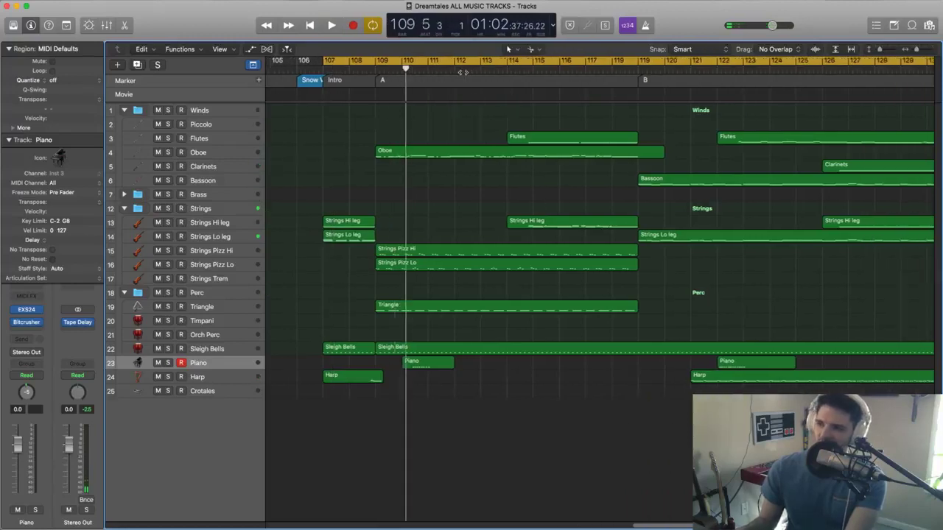
{"action": "left_click", "coordinate": [312, 72]}
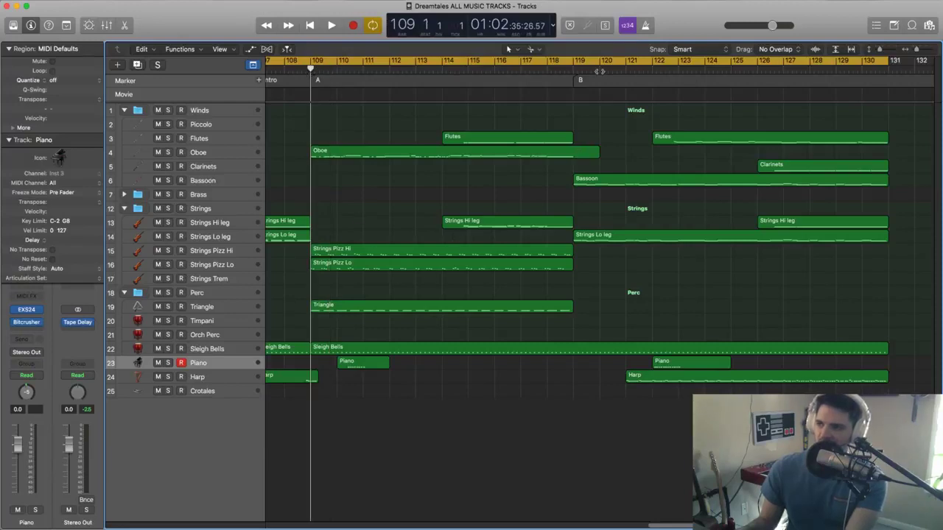
{"action": "left_click_drag", "start_coordinate": [600, 72], "coordinate": [577, 72]}
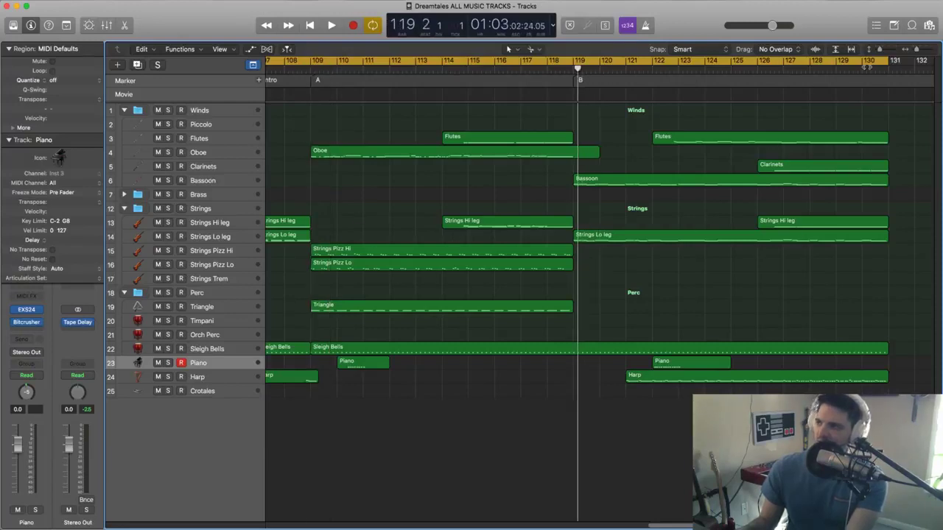
{"action": "left_click_drag", "start_coordinate": [864, 72], "coordinate": [656, 73]}
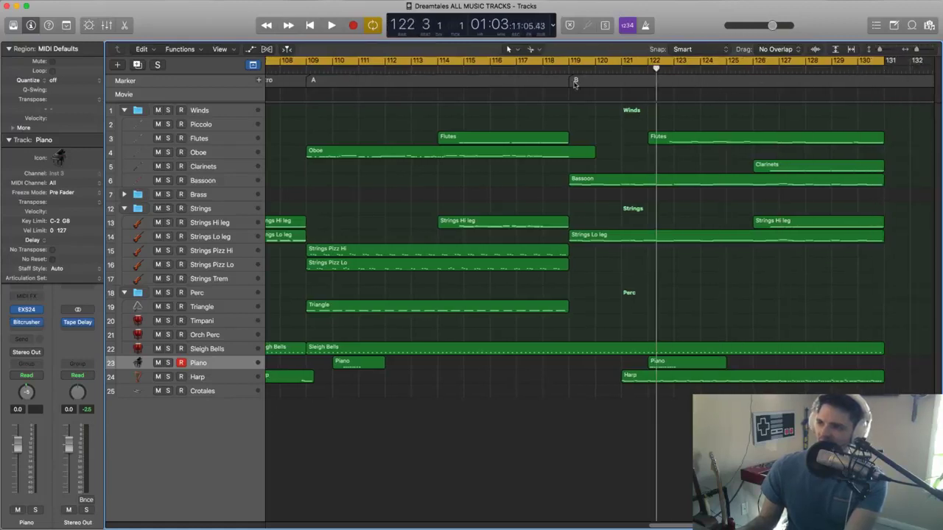
Return the playhead to the start of section A at bar 109, keeping the Intro, A and B sections in view.
{"action": "scroll", "coordinate": [575, 83], "scroll_direction": "left", "scroll_amount": 5}
{"action": "left_click_drag", "start_coordinate": [546, 74], "coordinate": [564, 71]}
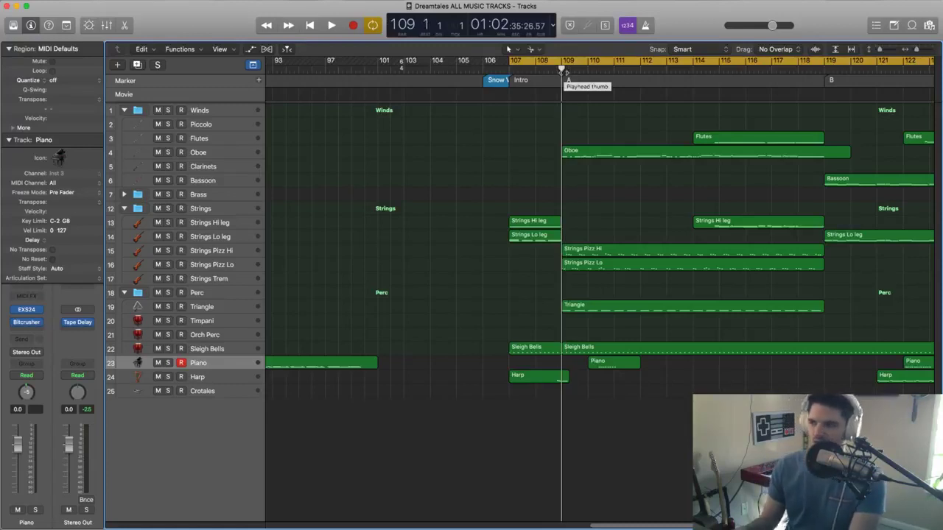
{"action": "scroll", "coordinate": [563, 72], "scroll_direction": "right", "scroll_amount": 4}
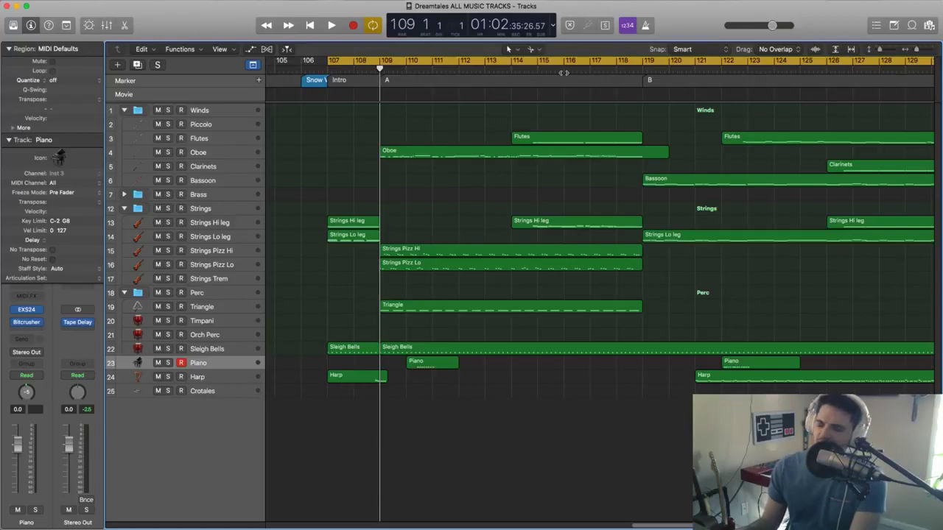
{"action": "scroll", "coordinate": [563, 73], "scroll_direction": "right", "scroll_amount": 1}
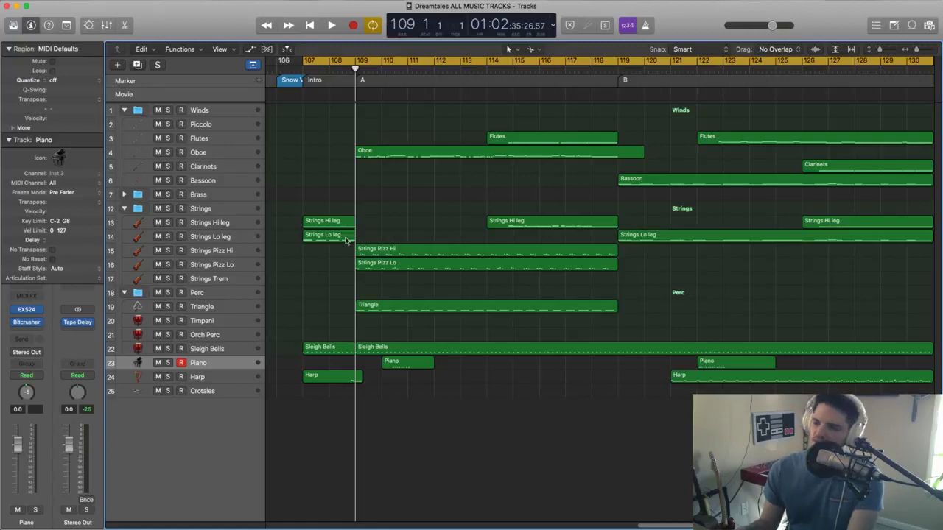
Solo the Sleigh Bells track and play it, with the track selected and its Track parameters collapsed in the inspector.
{"action": "left_click", "coordinate": [168, 349]}
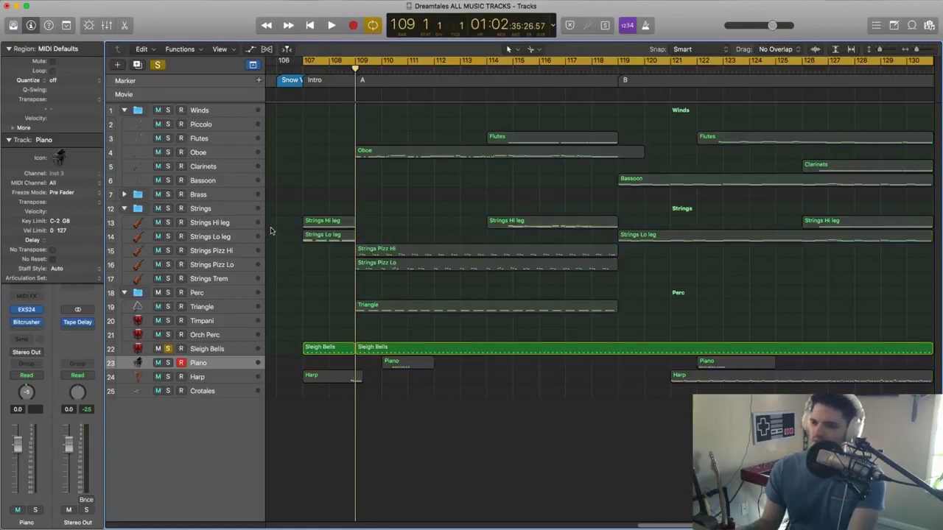
{"action": "key", "text": "space"}
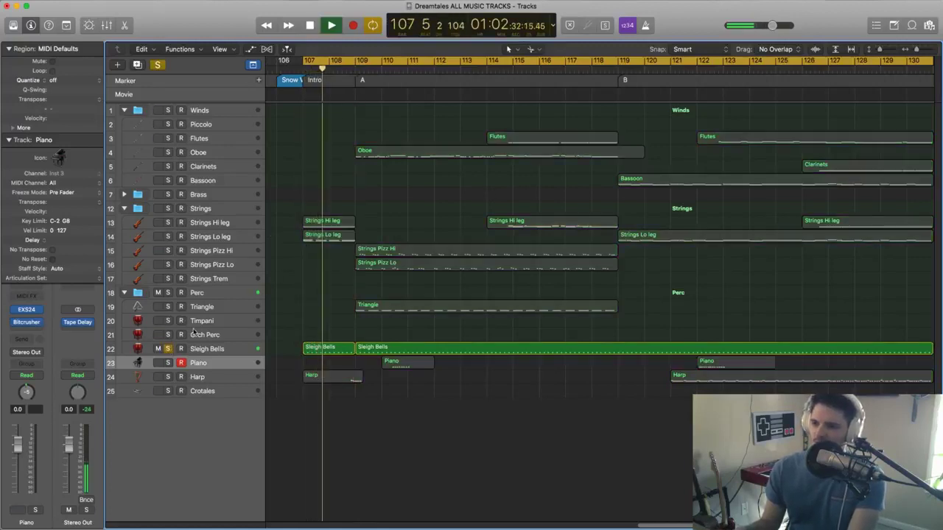
{"action": "left_click", "coordinate": [147, 349]}
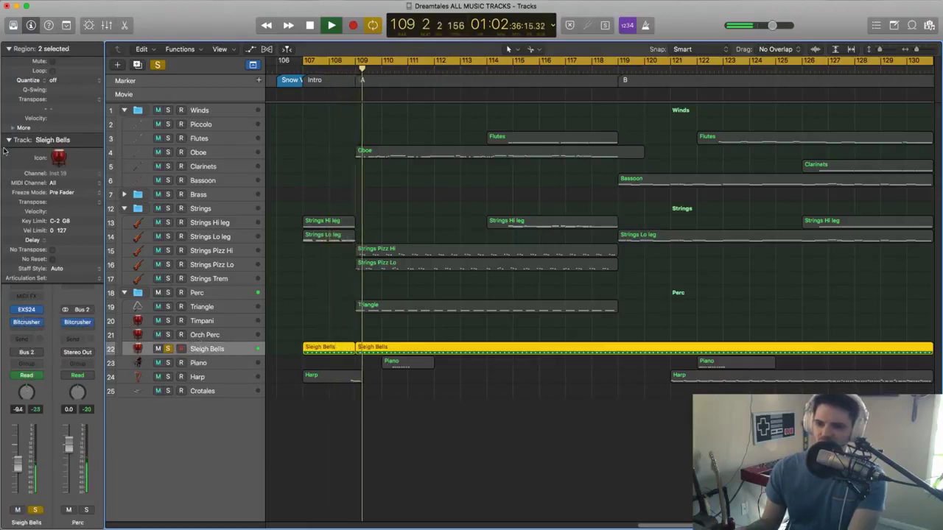
{"action": "left_click", "coordinate": [29, 140]}
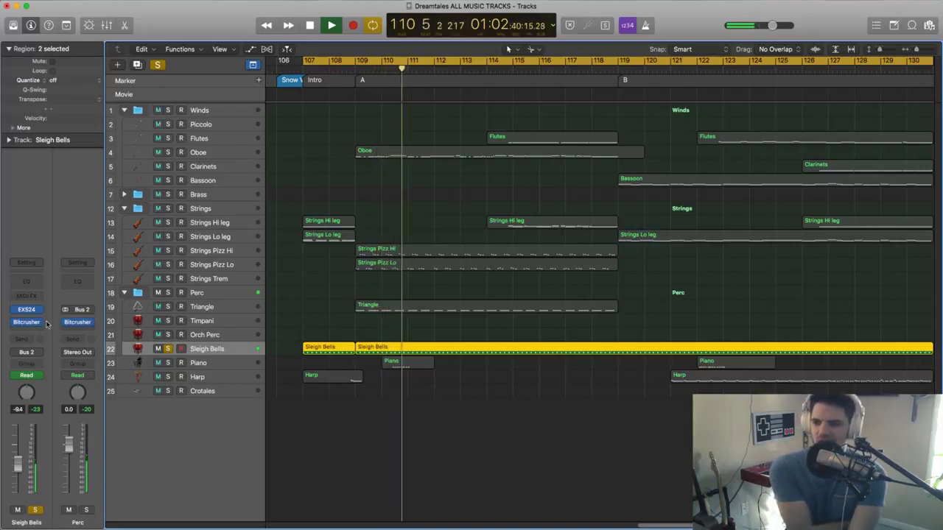
In the Sleigh Bells EXS24 sampler, keep the ENV 2 attack at minimum and slightly lower its release, and close the plug-in.
{"action": "left_click", "coordinate": [27, 309]}
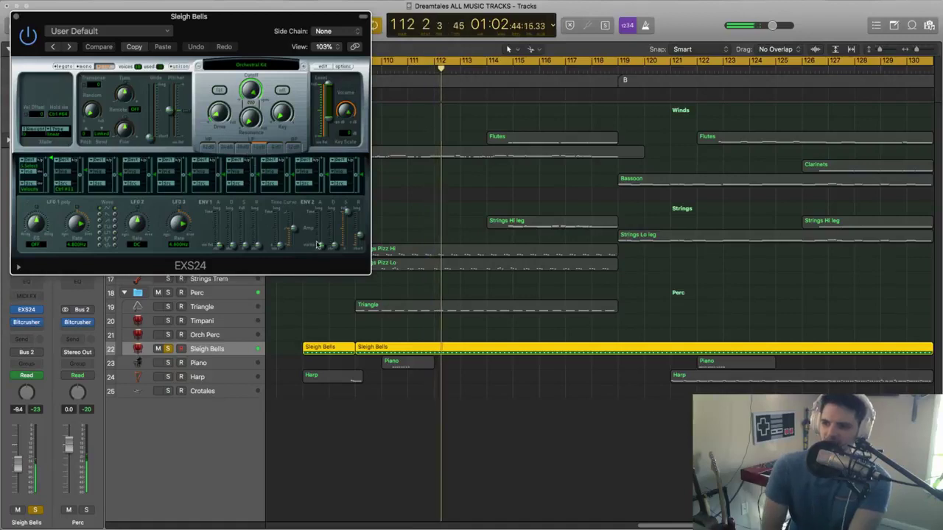
{"action": "left_click_drag", "start_coordinate": [321, 245], "coordinate": [321, 254]}
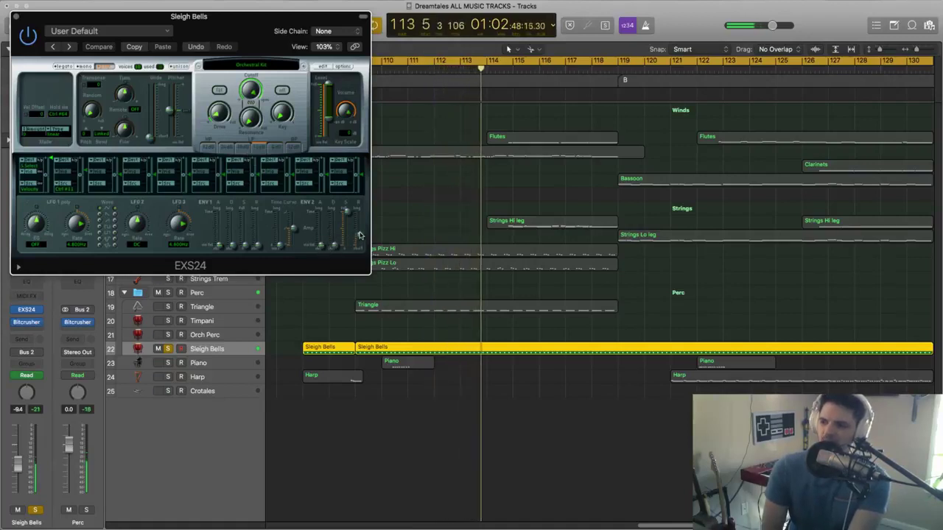
{"action": "left_click_drag", "start_coordinate": [359, 234], "coordinate": [360, 237]}
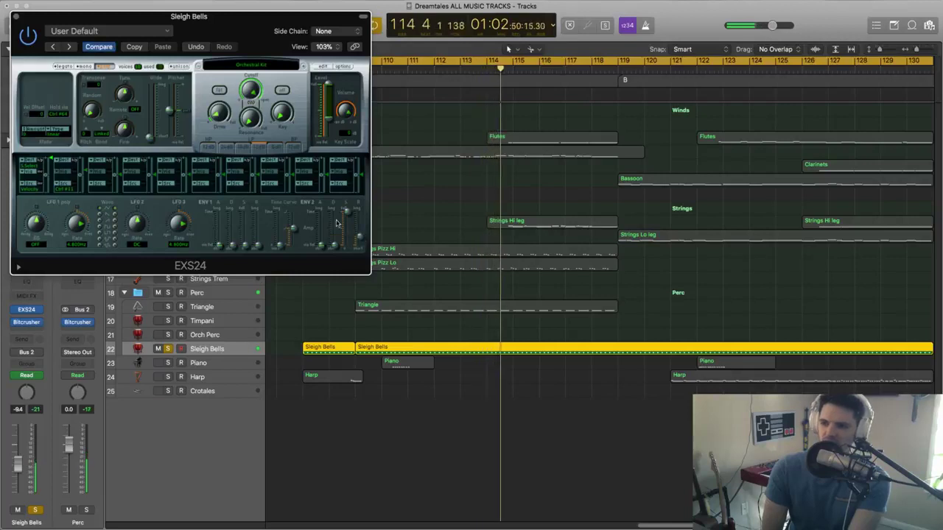
{"action": "left_click", "coordinate": [17, 17]}
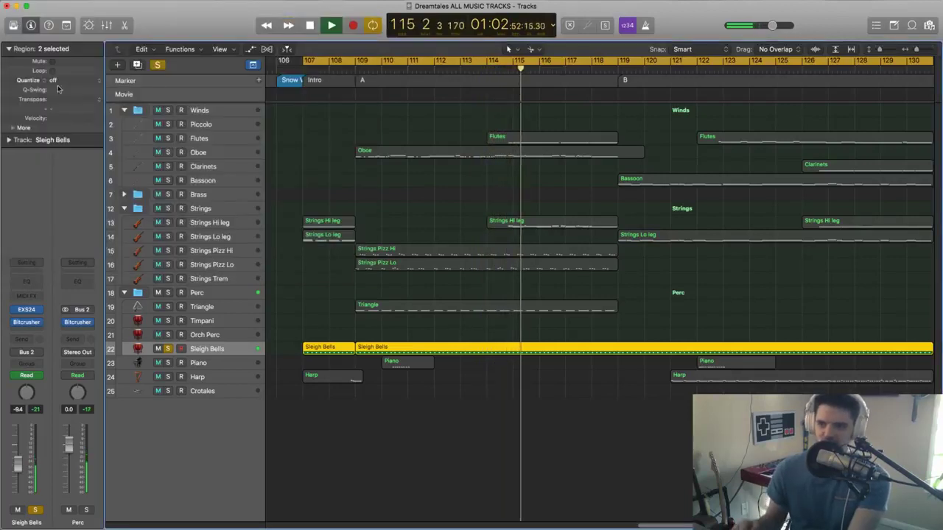
Check the Bitcrusher settings on the Sleigh Bells track, close the plug-in, and stop playback and unsolo the track.
{"action": "left_click", "coordinate": [26, 322]}
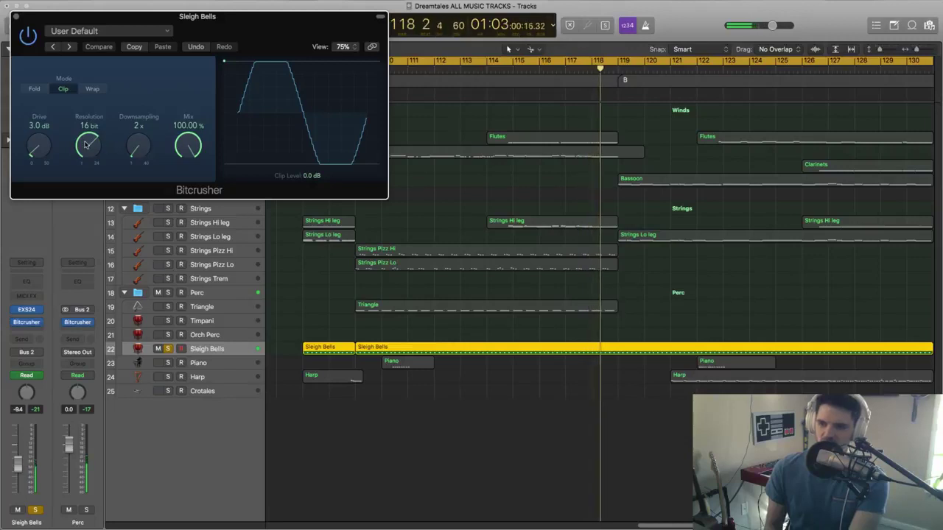
{"action": "left_click", "coordinate": [16, 16]}
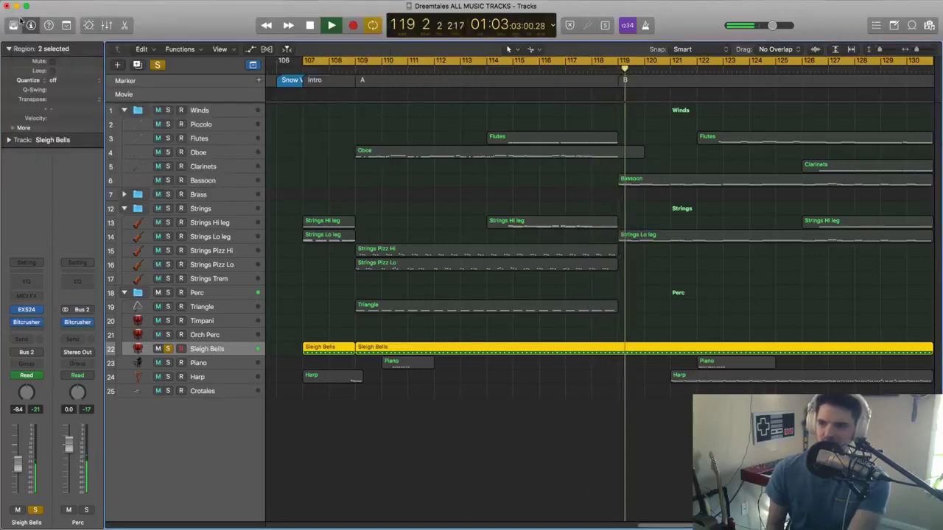
{"action": "key", "text": "space"}
{"action": "left_click", "coordinate": [168, 348]}
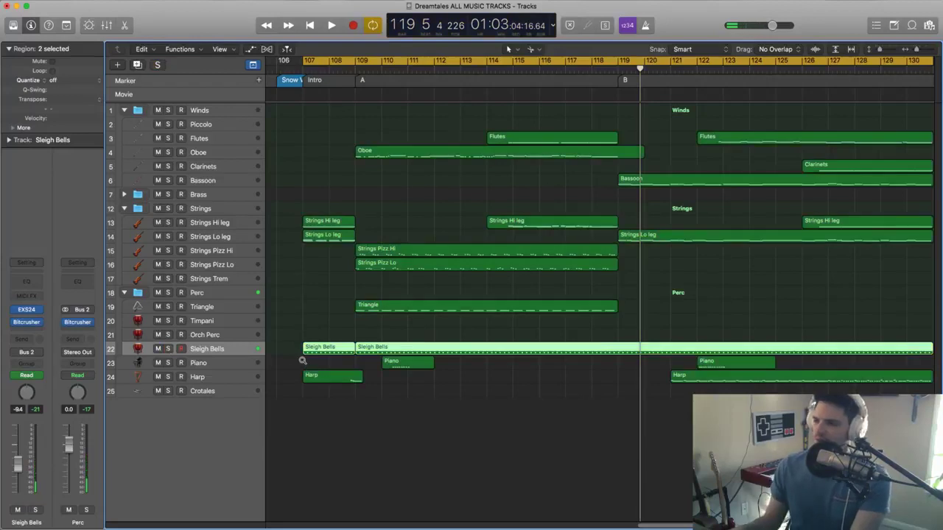
Solo the Piano track and play the descending run of its bar 122 region from the Piano Roll.
{"action": "key", "text": "super+Down"}
{"action": "left_click", "coordinate": [168, 390]}
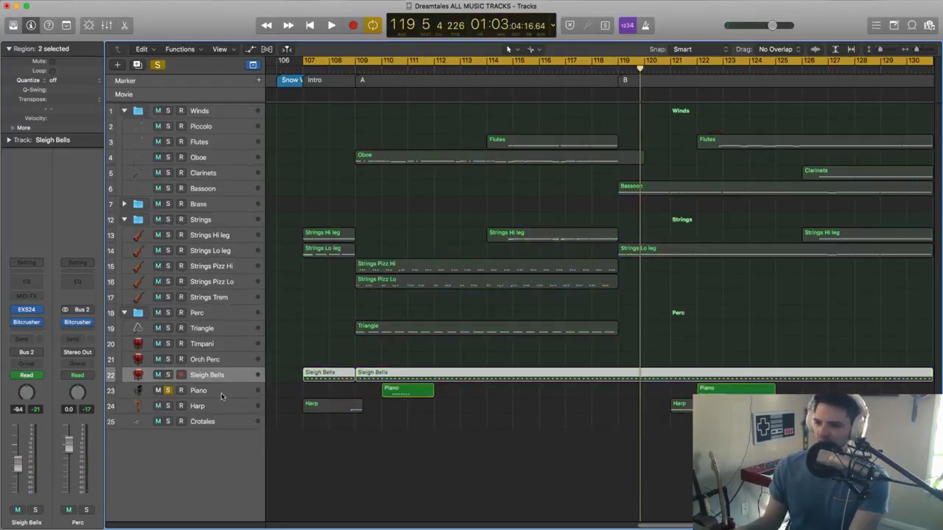
{"action": "double_click", "coordinate": [737, 389]}
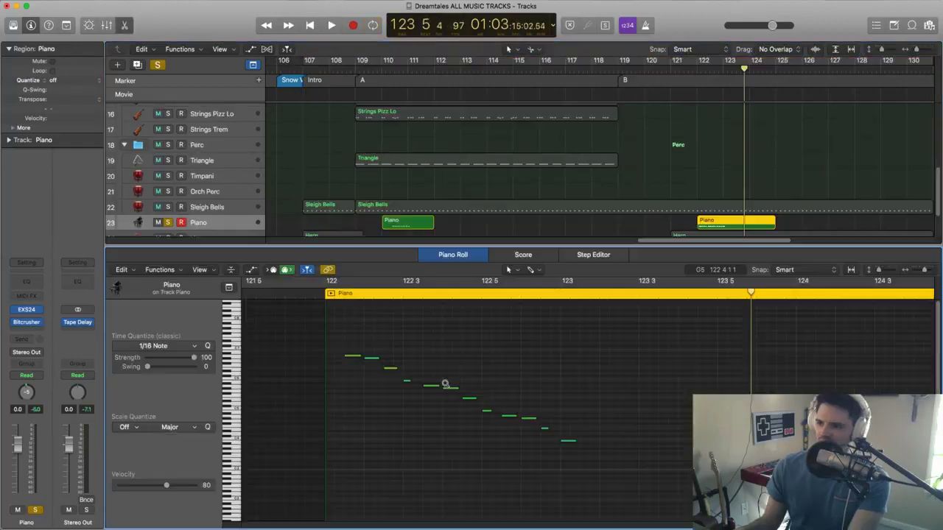
{"action": "left_click", "coordinate": [383, 281]}
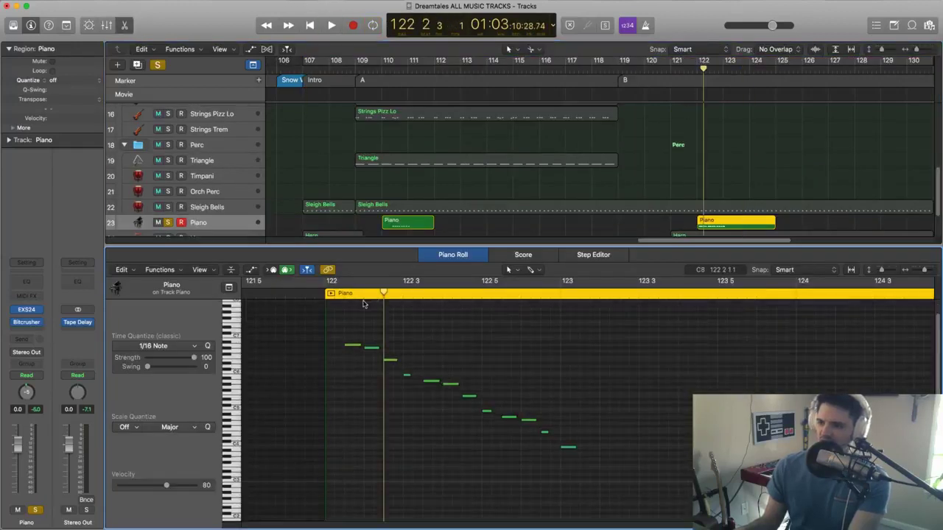
{"action": "key", "text": "space"}
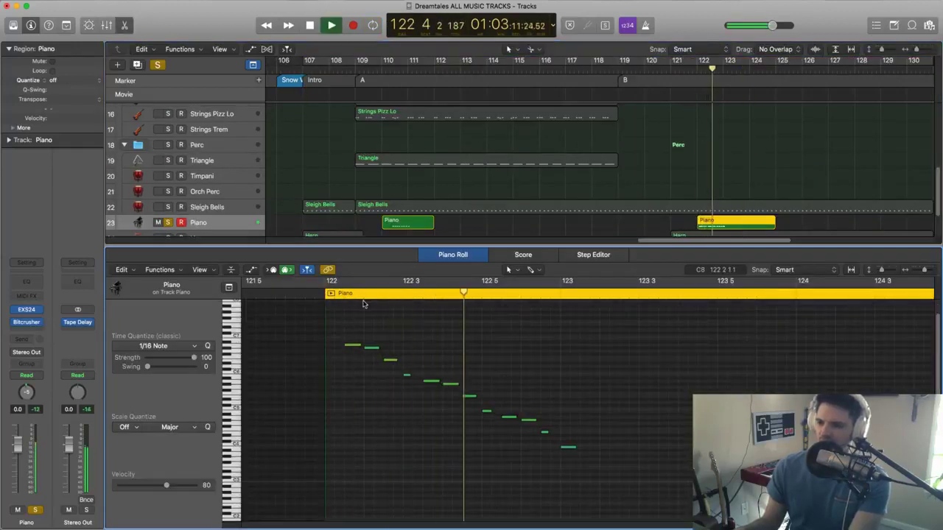
{"action": "key", "text": "space"}
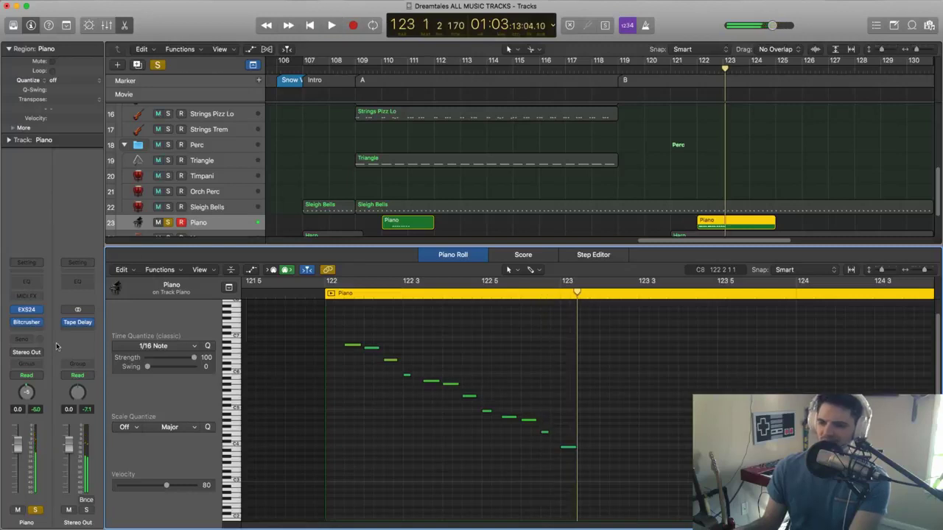
Examine the ENV 2 envelope in the Piano track's EXS24 sampler and close the plug-in.
{"action": "left_click", "coordinate": [27, 310]}
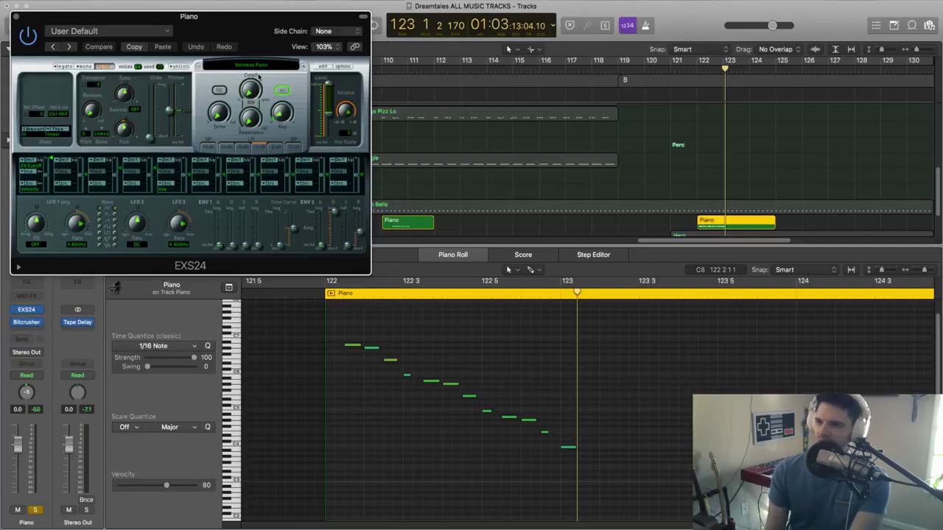
{"action": "left_click_drag", "start_coordinate": [322, 250], "coordinate": [336, 214]}
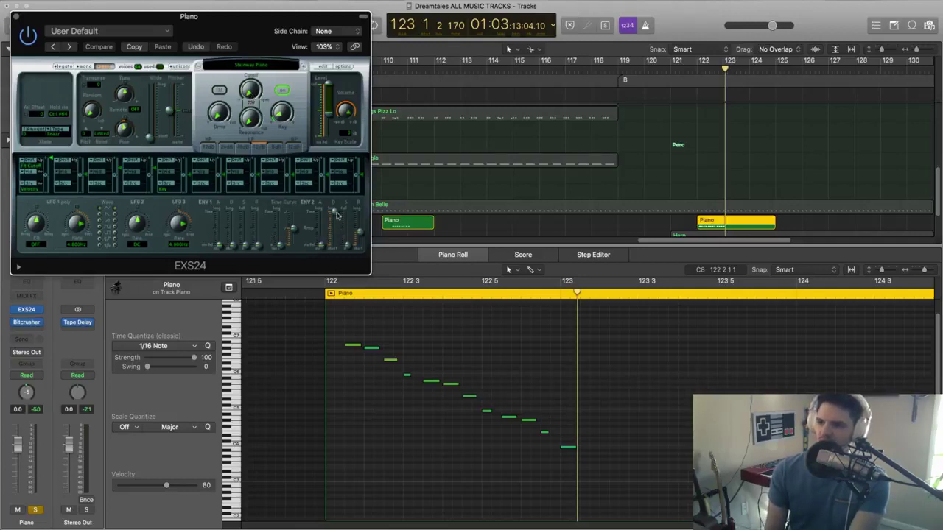
{"action": "left_click", "coordinate": [17, 16]}
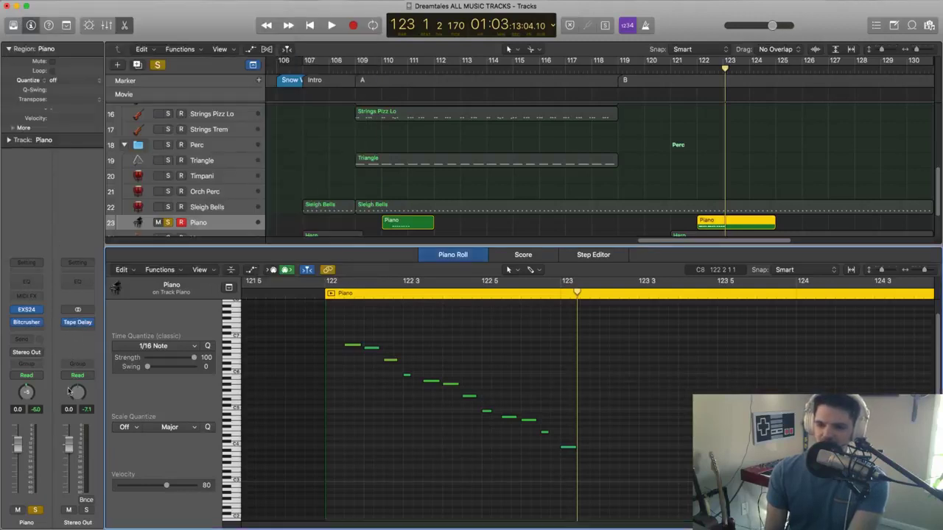
Examine the Tape Delay settings on the Stereo Out channel, such as delay time, feedback and dry/wet output, and close the plug-in.
{"action": "left_click", "coordinate": [77, 322]}
{"action": "left_click", "coordinate": [77, 322]}
{"action": "left_click", "coordinate": [77, 322]}
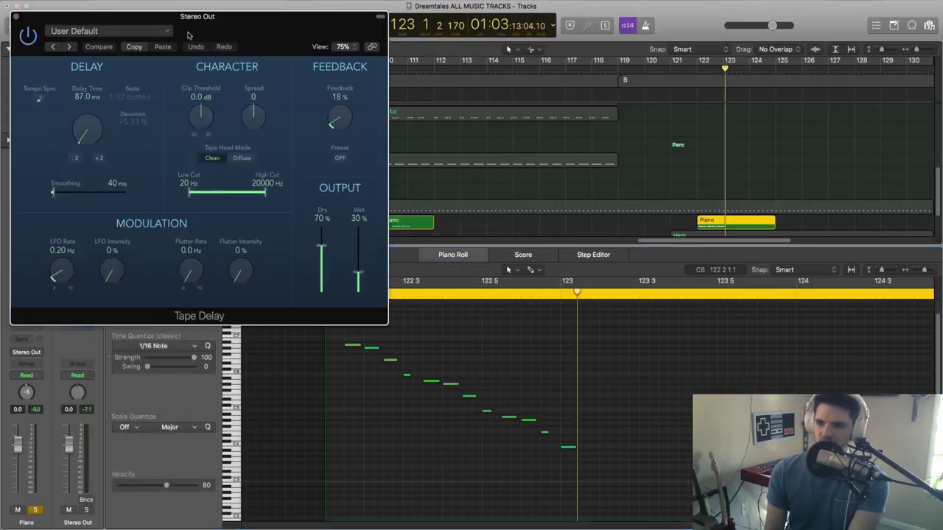
{"action": "left_click_drag", "start_coordinate": [243, 46], "coordinate": [277, 49]}
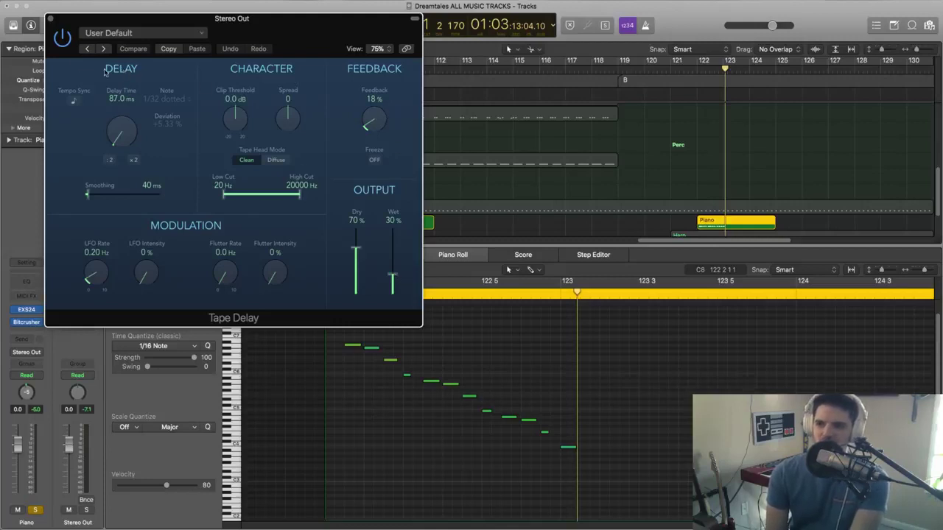
{"action": "left_click", "coordinate": [49, 19]}
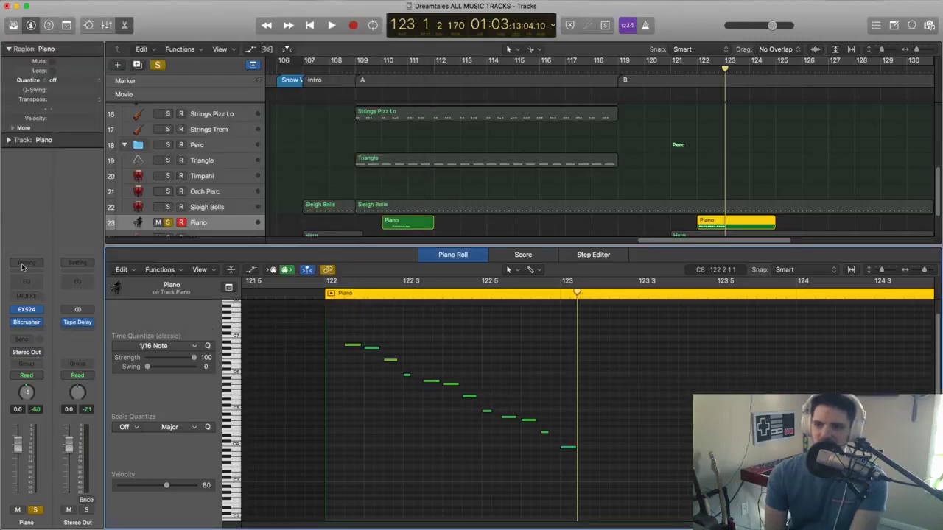
In the Piano track's Bitcrusher, audition Downsampling at 19x, 1x and 2x during playback, set it to 5x, and close the plug-in.
{"action": "left_click", "coordinate": [28, 324]}
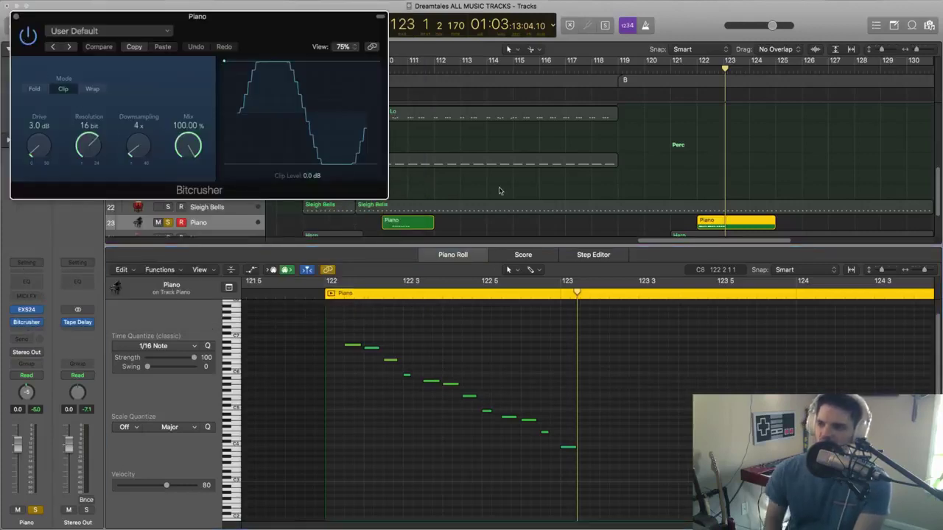
{"action": "key", "text": "space"}
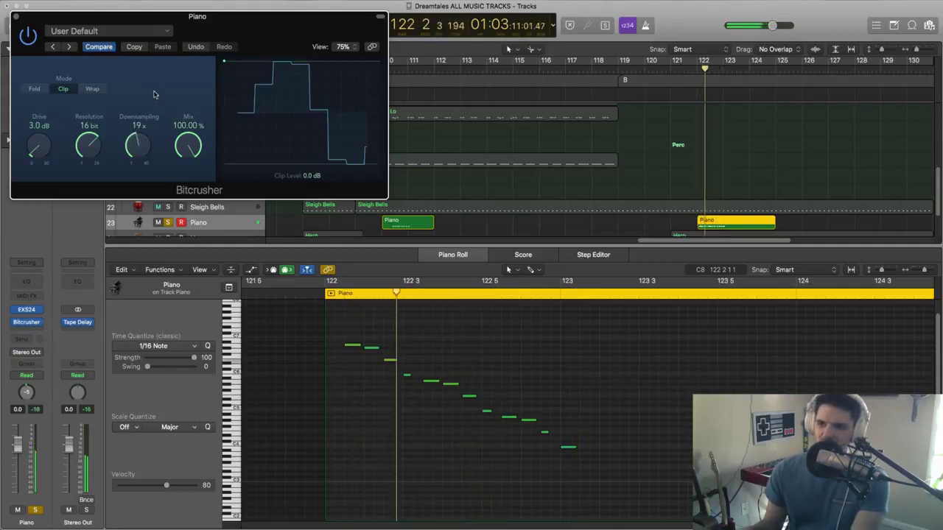
{"action": "left_click_drag", "start_coordinate": [136, 152], "coordinate": [143, 168]}
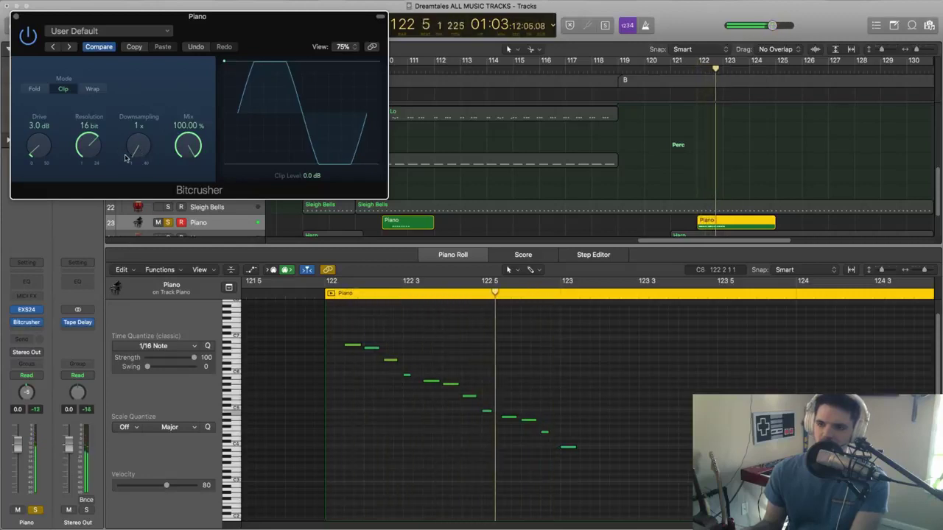
{"action": "scroll", "coordinate": [136, 149], "scroll_direction": "up", "scroll_amount": 2}
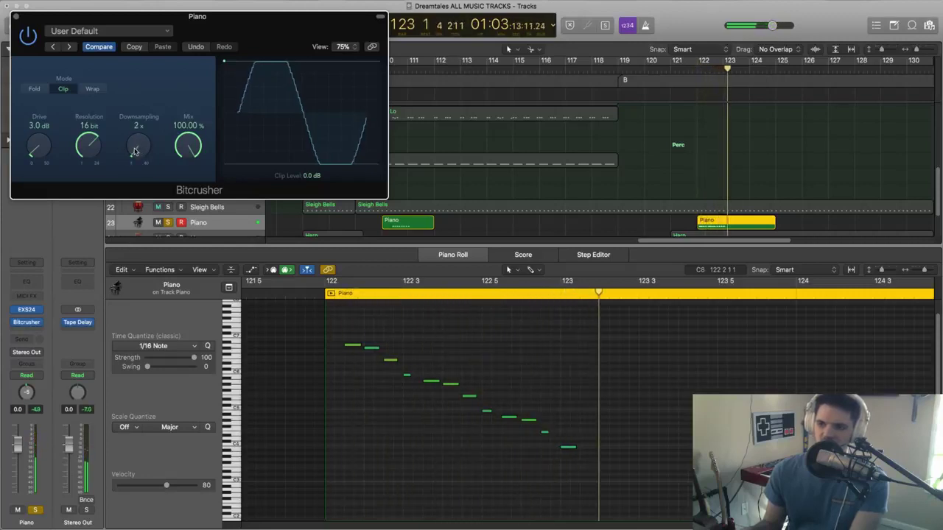
{"action": "scroll", "coordinate": [136, 148], "scroll_direction": "up", "scroll_amount": 1}
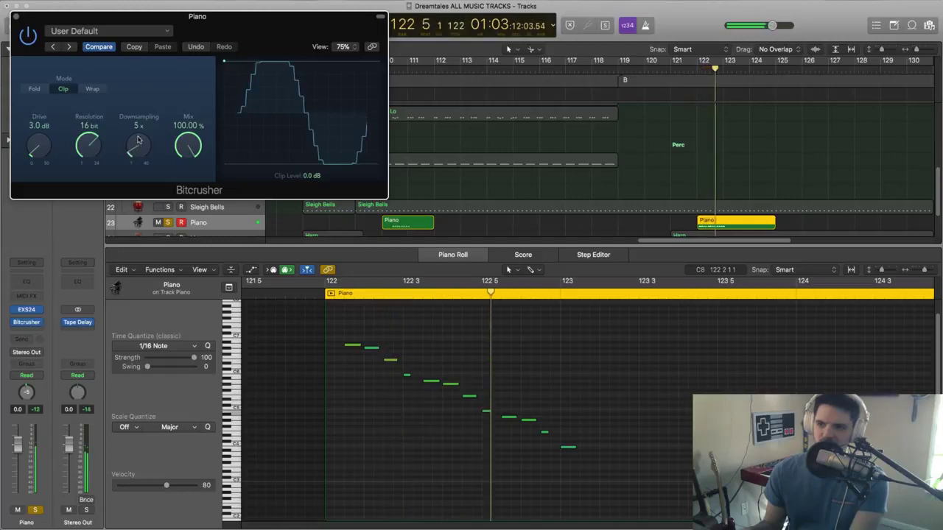
{"action": "left_click", "coordinate": [14, 17]}
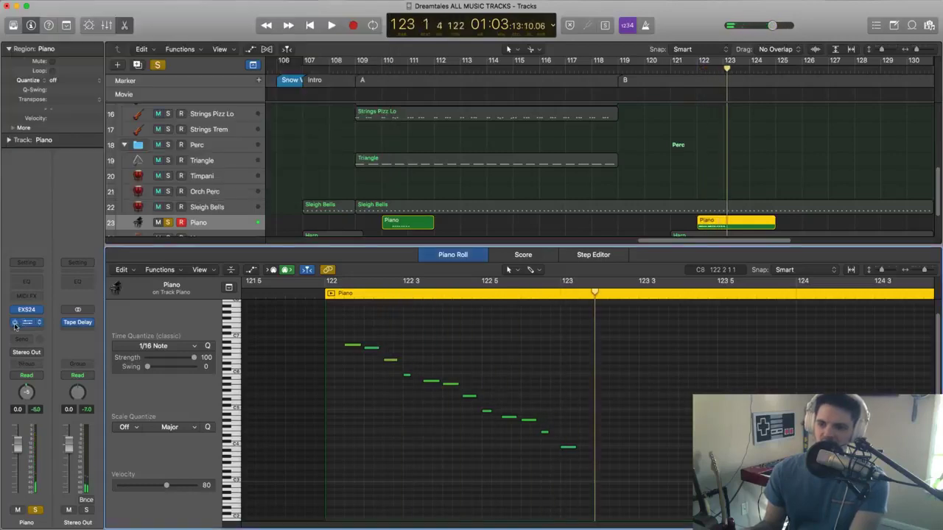
Play the piano run with Bitcrusher and Tape Delay bypassed, then with each effect switched back on, to compare the sound.
{"action": "key", "text": "space"}
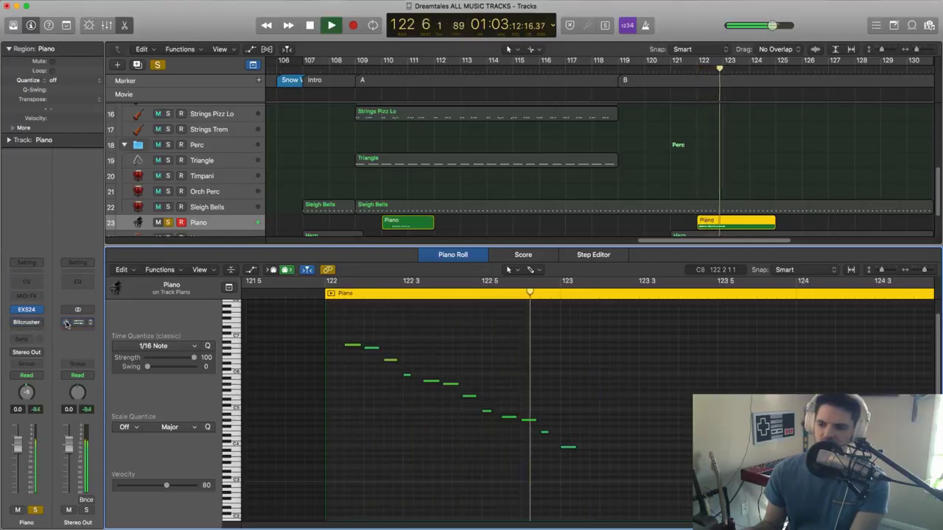
{"action": "key", "text": "space"}
{"action": "key", "text": "space"}
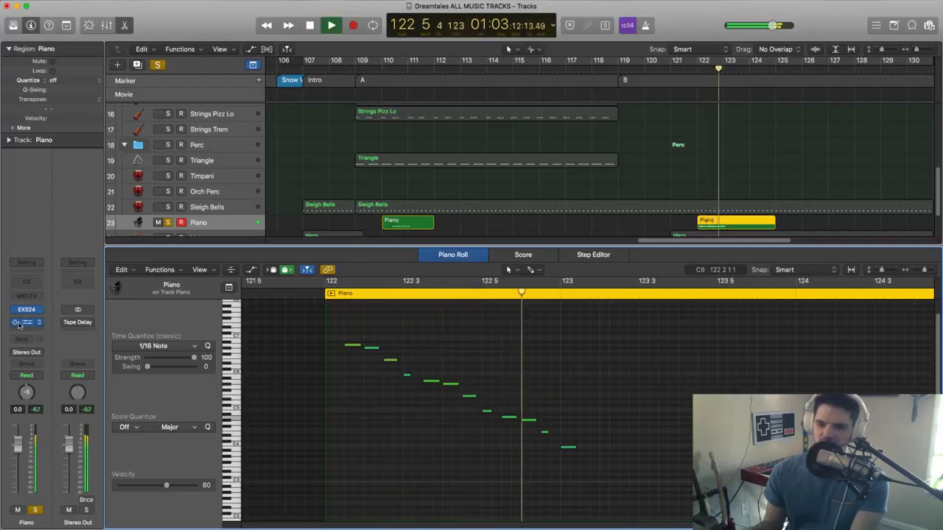
{"action": "key", "text": "space"}
{"action": "key", "text": "space"}
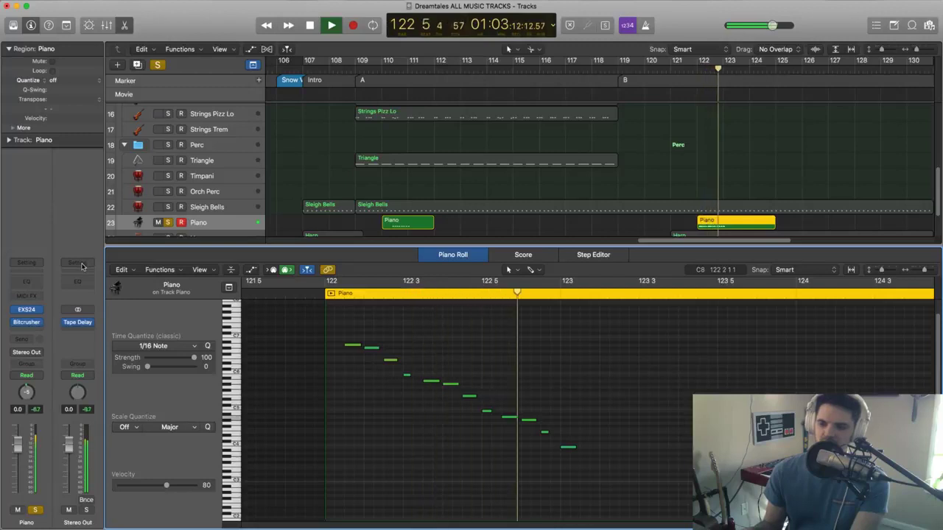
{"action": "key", "text": "space"}
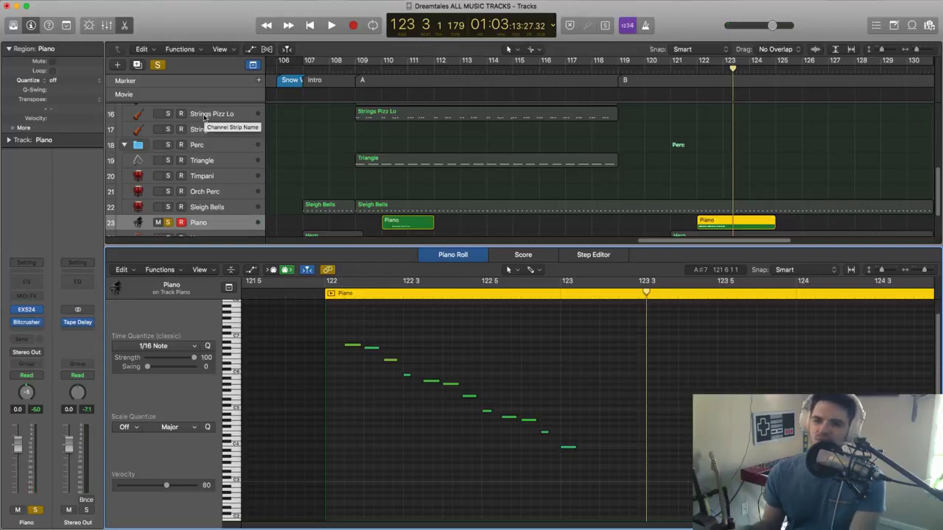
Close the Piano Roll, unsolo the Piano track, and select the Strings Pizz Hi track.
{"action": "left_click", "coordinate": [125, 25]}
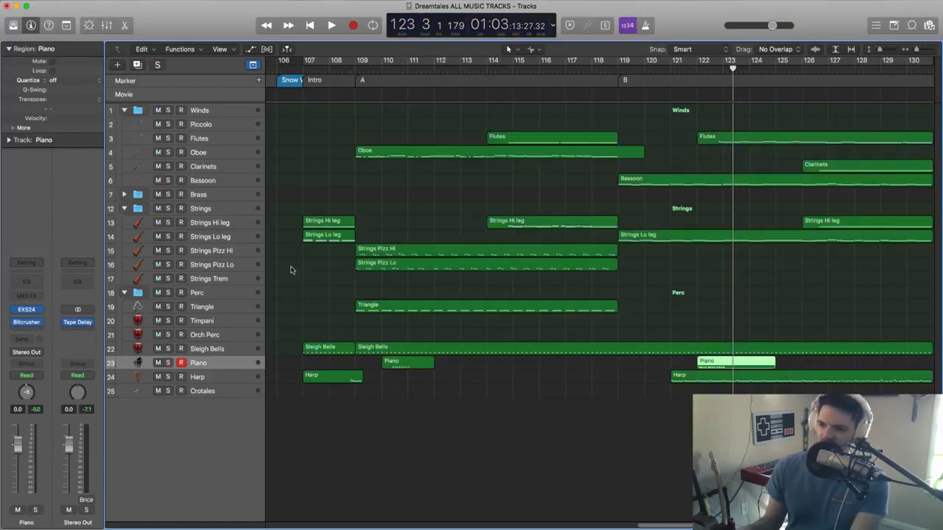
{"action": "left_click", "coordinate": [229, 250]}
{"action": "key", "text": "Down"}
{"action": "key", "text": "Up"}
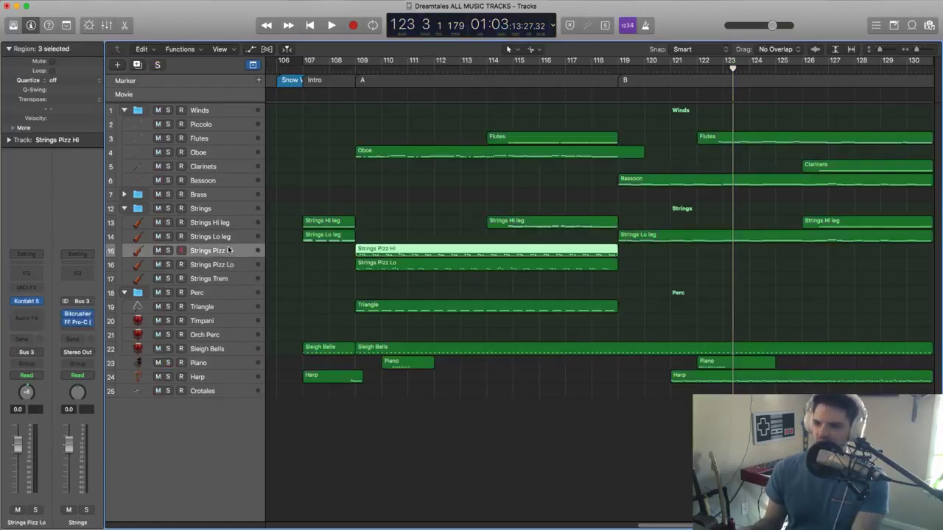
{"action": "key", "text": "Down"}
{"action": "key", "text": "Up"}
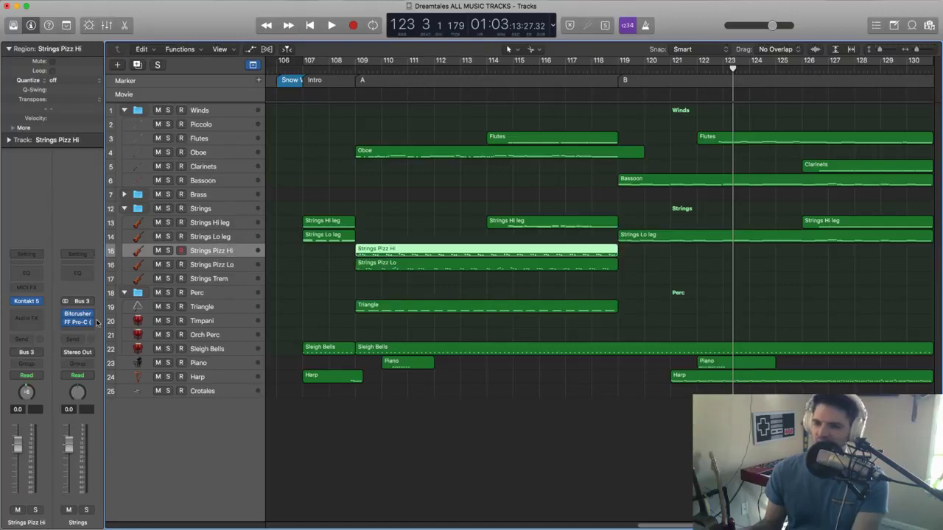
Examine the Bitcrusher and FabFilter Pro-C compressor settings on the Strings bus, closing each plug-in.
{"action": "left_click", "coordinate": [79, 315]}
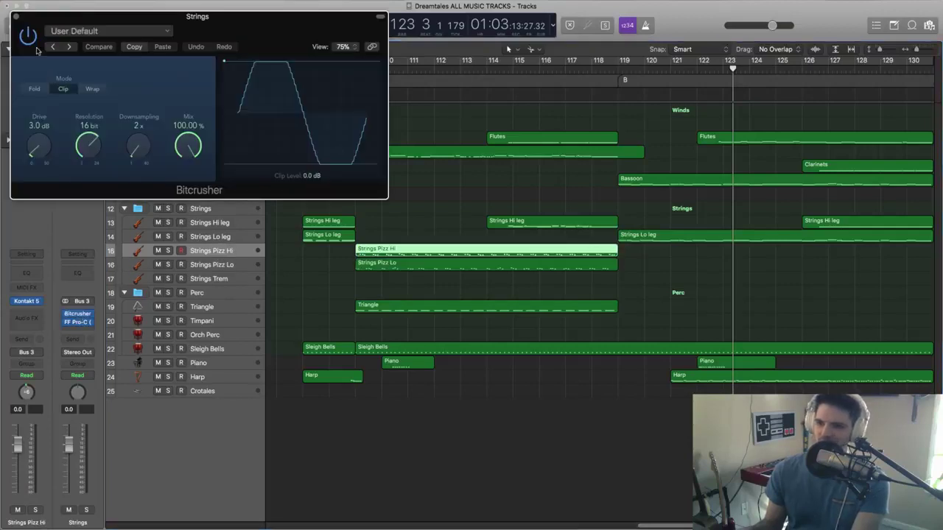
{"action": "left_click", "coordinate": [16, 16]}
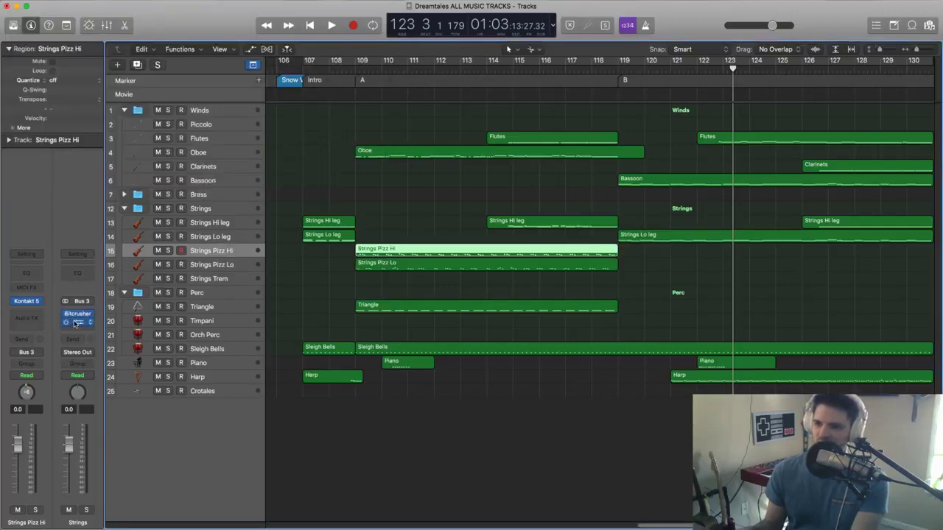
{"action": "left_click", "coordinate": [76, 323]}
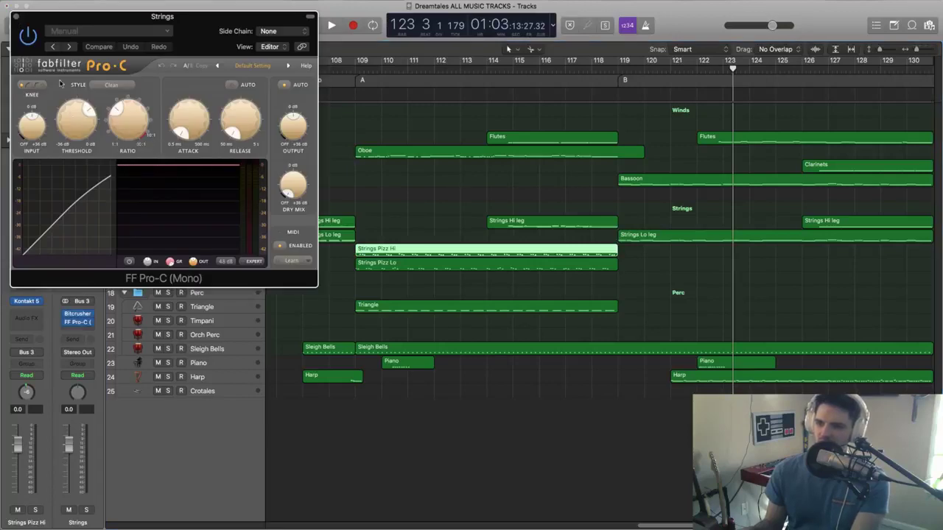
{"action": "left_click", "coordinate": [13, 16]}
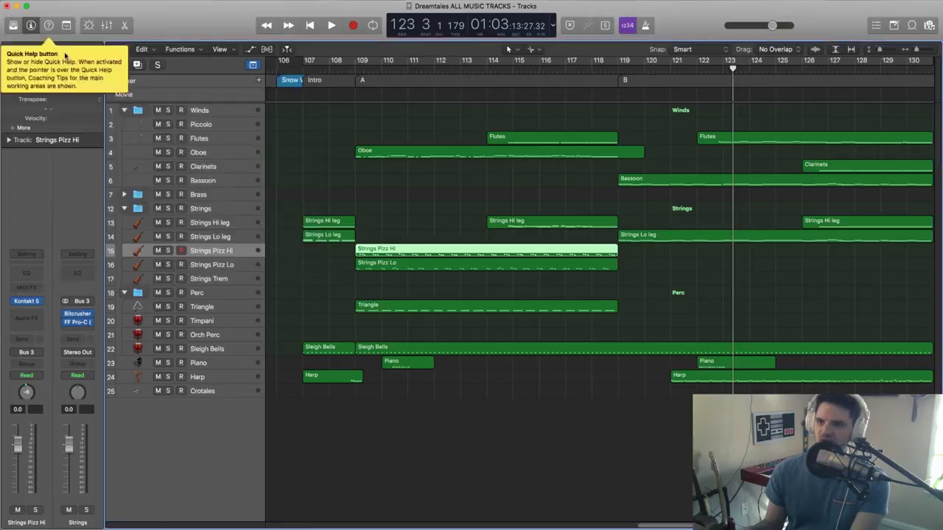
Slightly enlarge the track heights, and return the playhead to the start of the Intro at bar 107 and play the full arrangement.
{"action": "key", "text": "super+Down"}
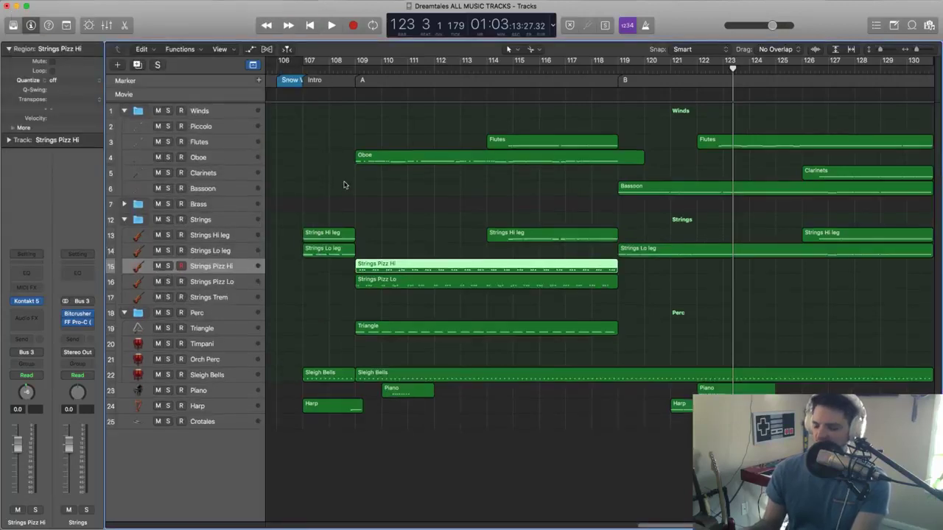
{"action": "key", "text": "comma"}
{"action": "key", "text": "comma"}
{"action": "key", "text": "comma"}
{"action": "key", "text": "comma"}
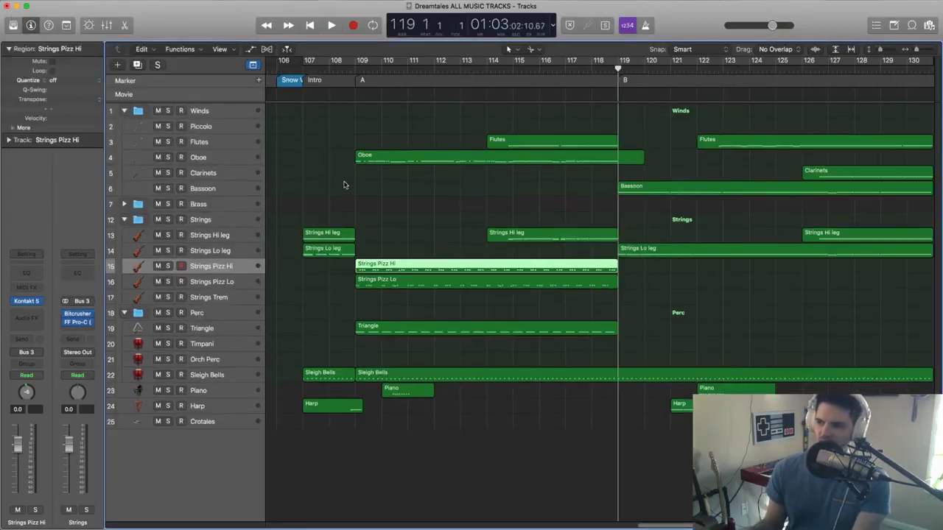
{"action": "key", "text": "comma"}
{"action": "key", "text": "comma"}
{"action": "key", "text": "comma"}
{"action": "key", "text": "comma"}
{"action": "key", "text": "comma"}
{"action": "key", "text": "comma"}
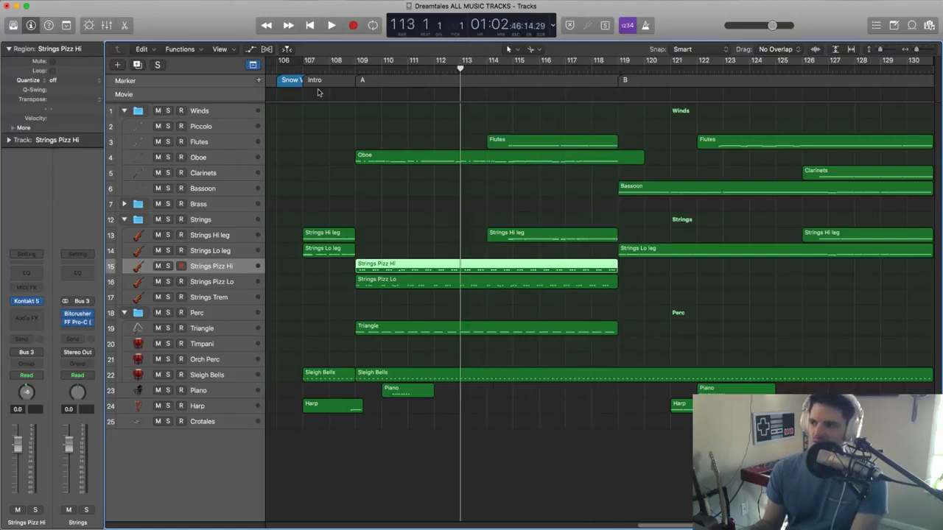
{"action": "key", "text": "comma"}
{"action": "key", "text": "comma"}
{"action": "key", "text": "comma"}
{"action": "key", "text": "comma"}
{"action": "key", "text": "comma"}
{"action": "key", "text": "comma"}
{"action": "key", "text": "space"}
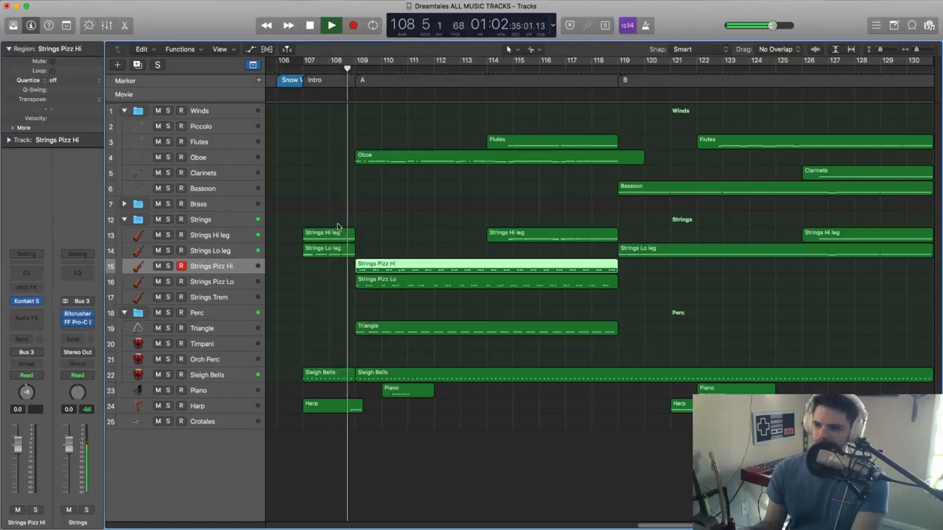
Stop playback, select the Harp track, and inspect its EXS24 sampler before closing the plug-in.
{"action": "key", "text": "space"}
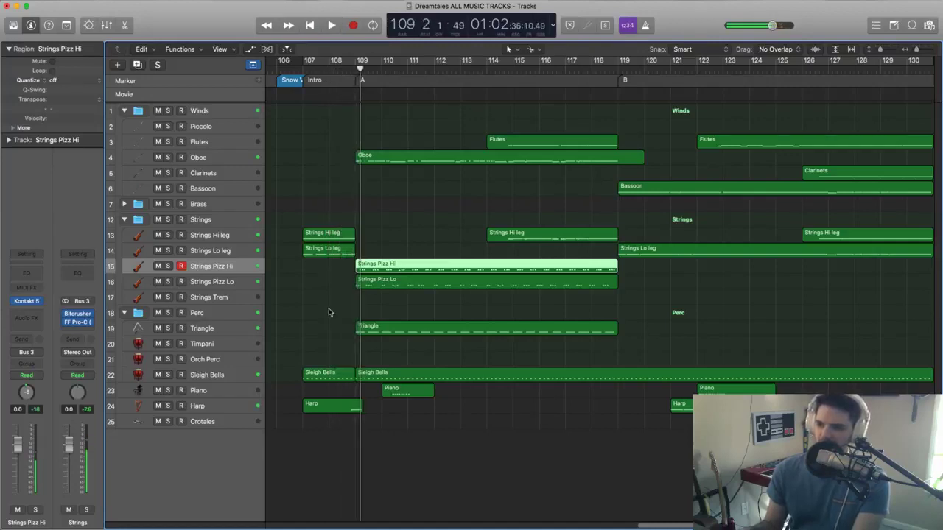
{"action": "left_click", "coordinate": [318, 413]}
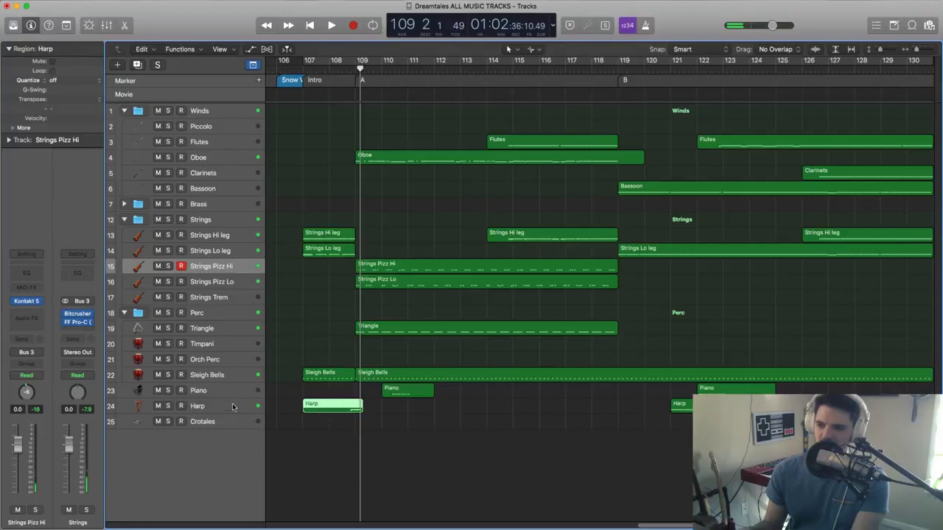
{"action": "left_click", "coordinate": [246, 403]}
{"action": "key", "text": "super+Down"}
{"action": "key", "text": "comma"}
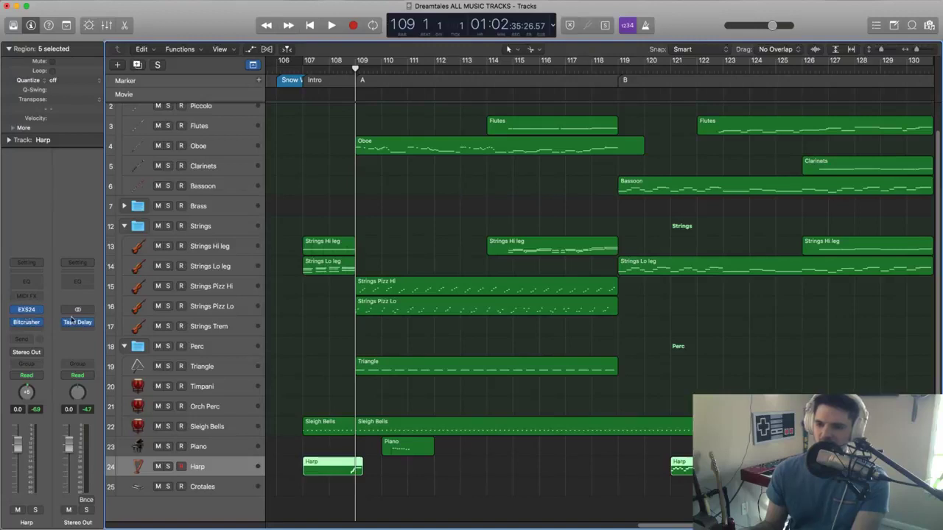
{"action": "left_click", "coordinate": [27, 311]}
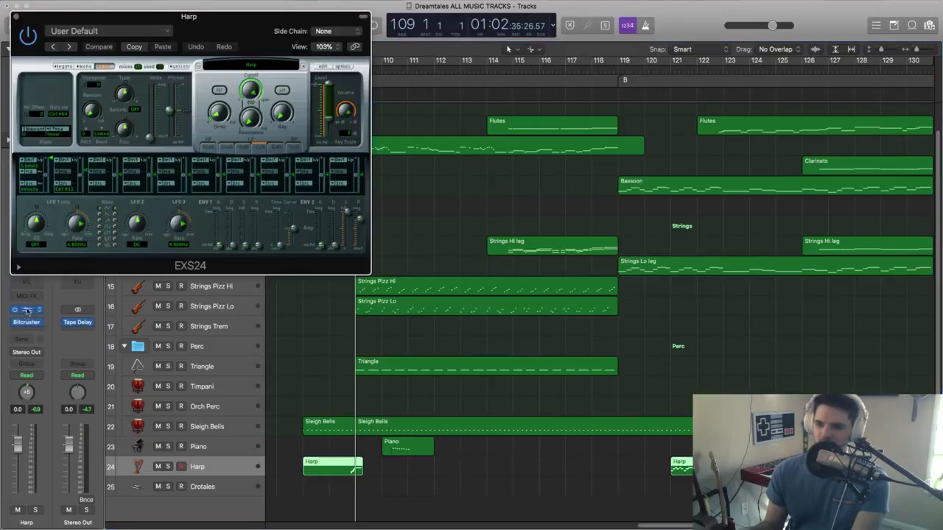
{"action": "left_click", "coordinate": [17, 17]}
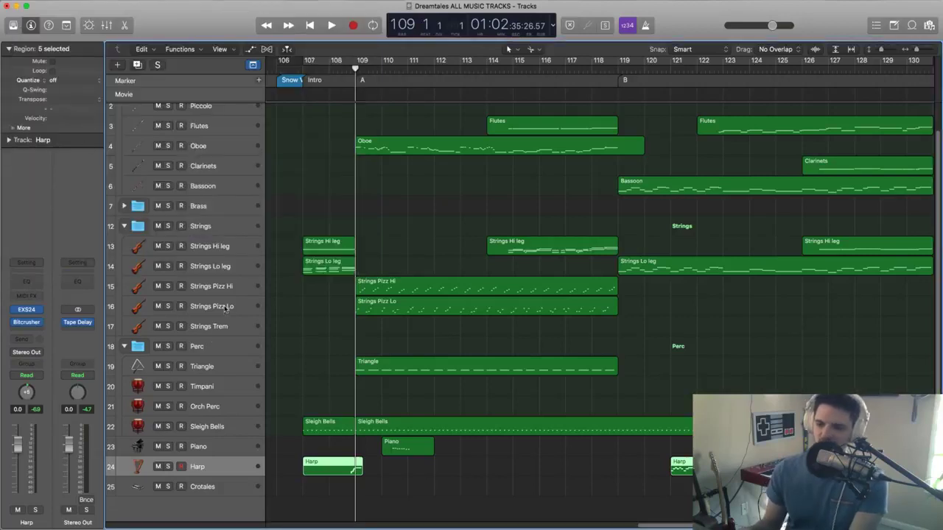
Mute the Harp track and play the end of the Intro into section A to hear the transition without it.
{"action": "key", "text": "comma"}
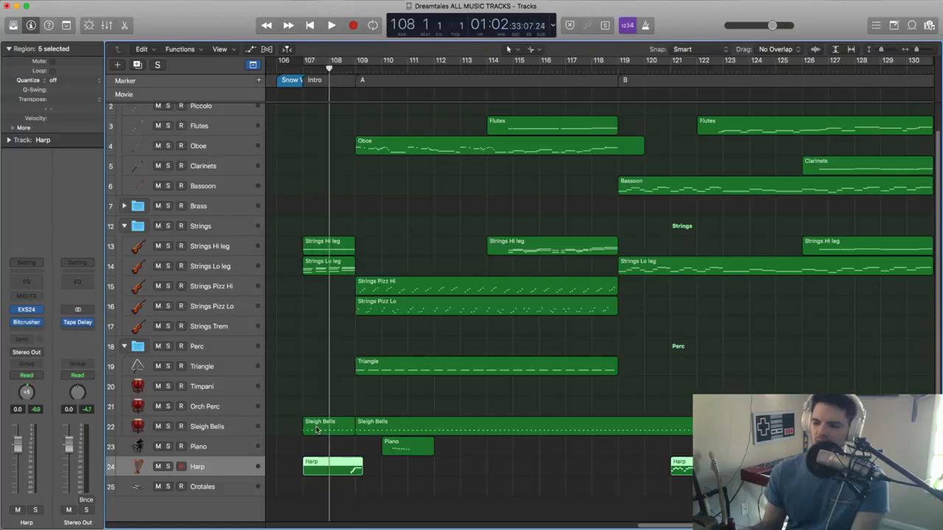
{"action": "key", "text": "space"}
{"action": "key", "text": "space"}
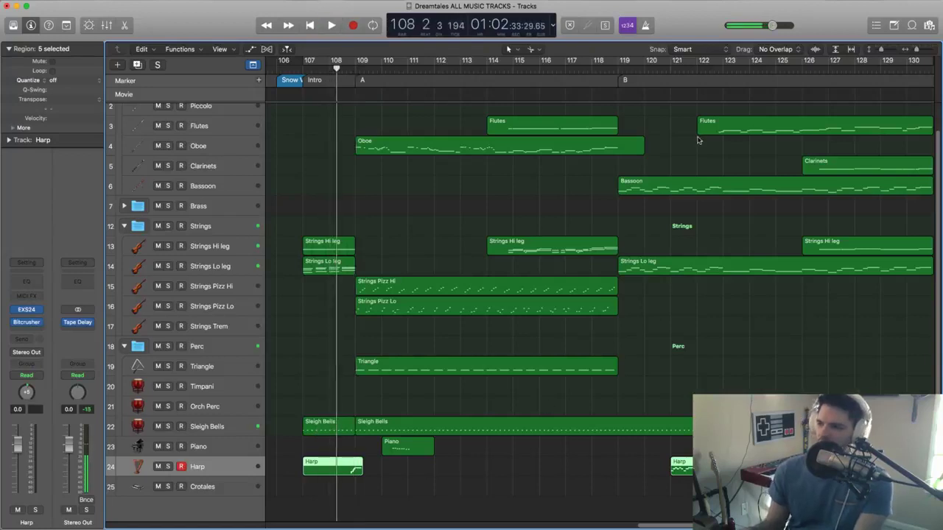
{"action": "left_click", "coordinate": [158, 467]}
{"action": "key", "text": "comma"}
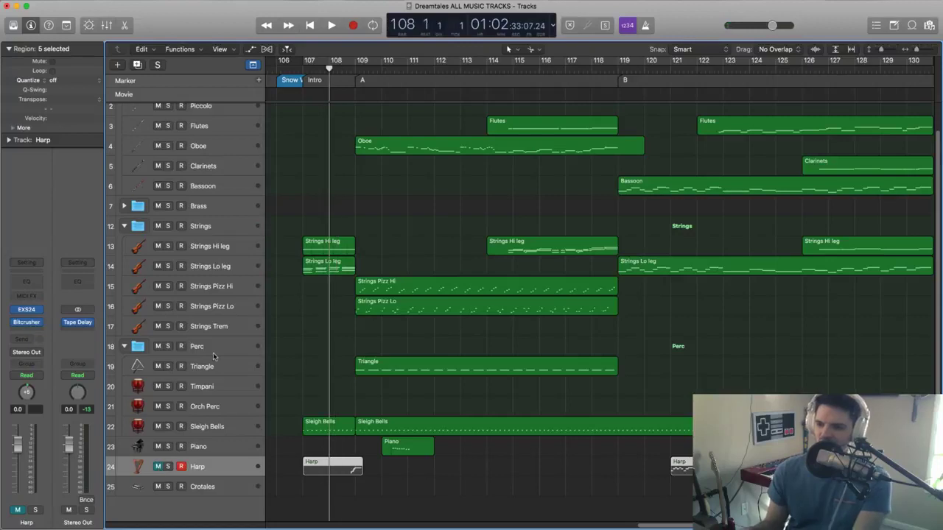
{"action": "key", "text": "comma"}
{"action": "key", "text": "space"}
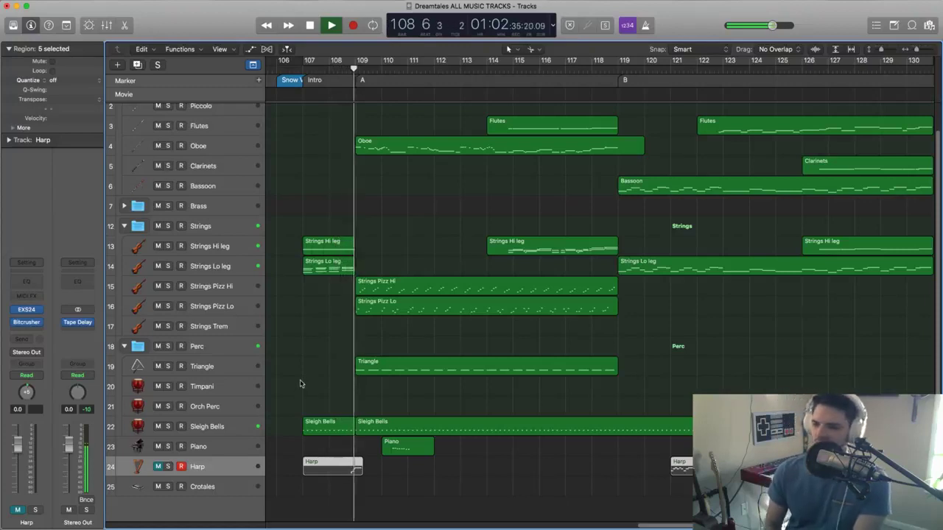
{"action": "key", "text": "space"}
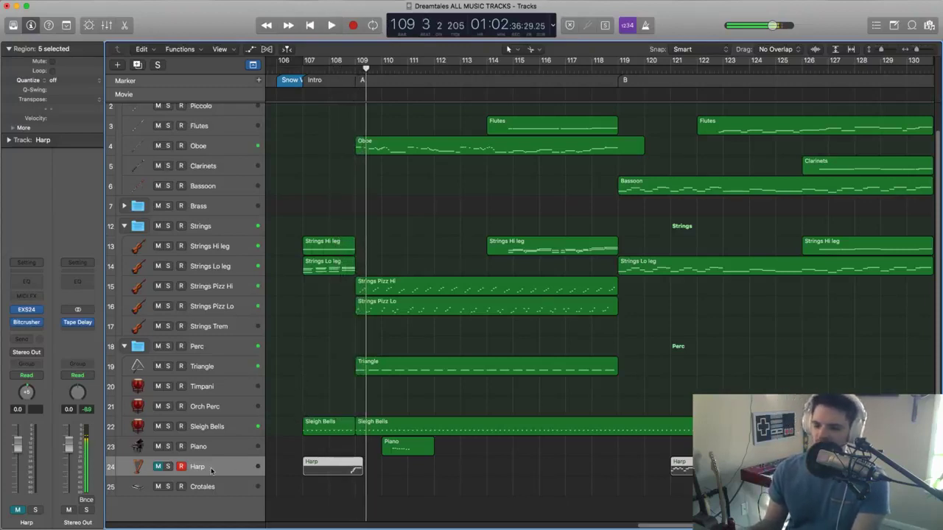
Unmute the Harp track, replay the transition into section A, and return the playhead to bar 109.
{"action": "left_click", "coordinate": [159, 468]}
{"action": "key", "text": "space"}
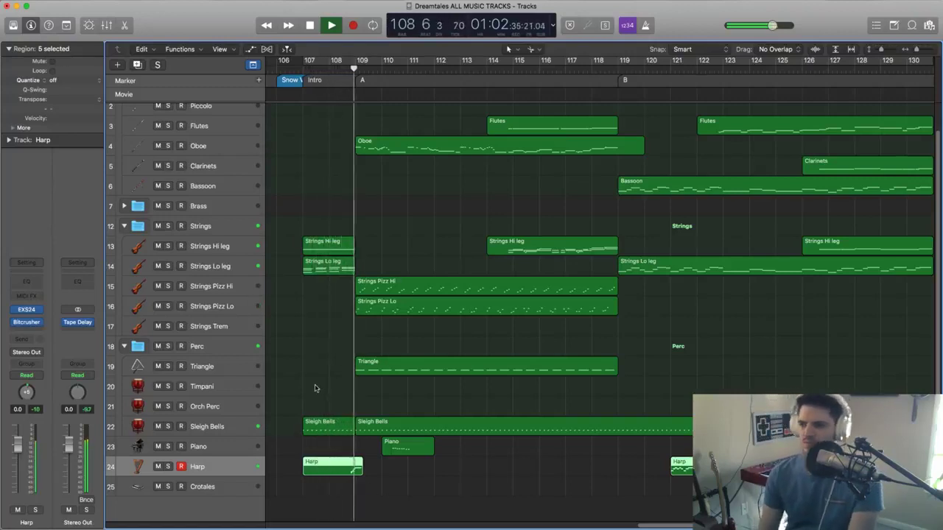
{"action": "key", "text": "space"}
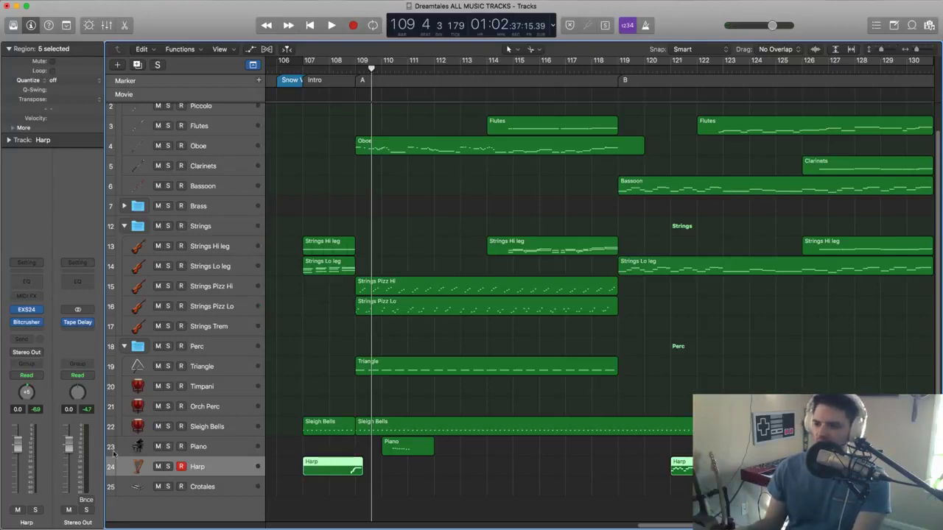
{"action": "key", "text": "comma"}
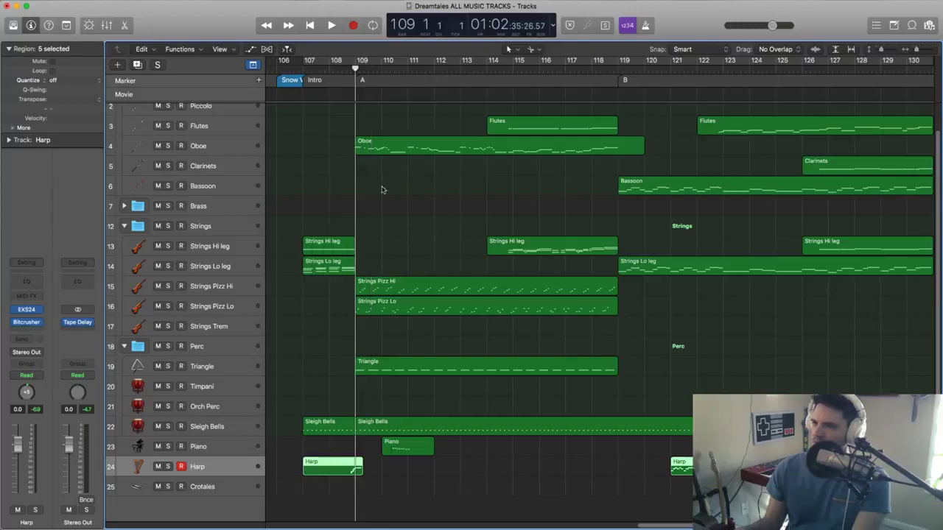
Open the Oboe track's EXS24 sampler and lower the minimum of its velocity level slider to -32.0 dB.
{"action": "left_click", "coordinate": [230, 150]}
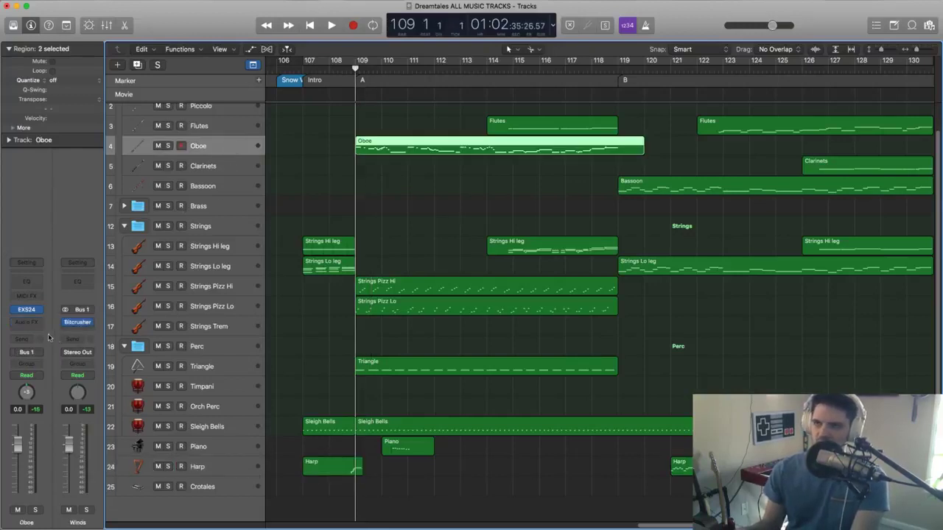
{"action": "left_click", "coordinate": [29, 310]}
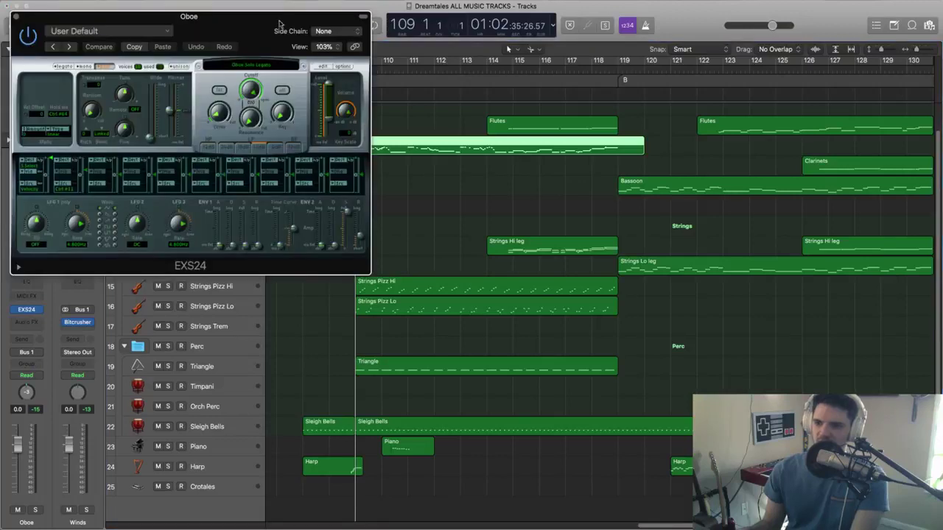
{"action": "left_click_drag", "start_coordinate": [182, 34], "coordinate": [189, 52]}
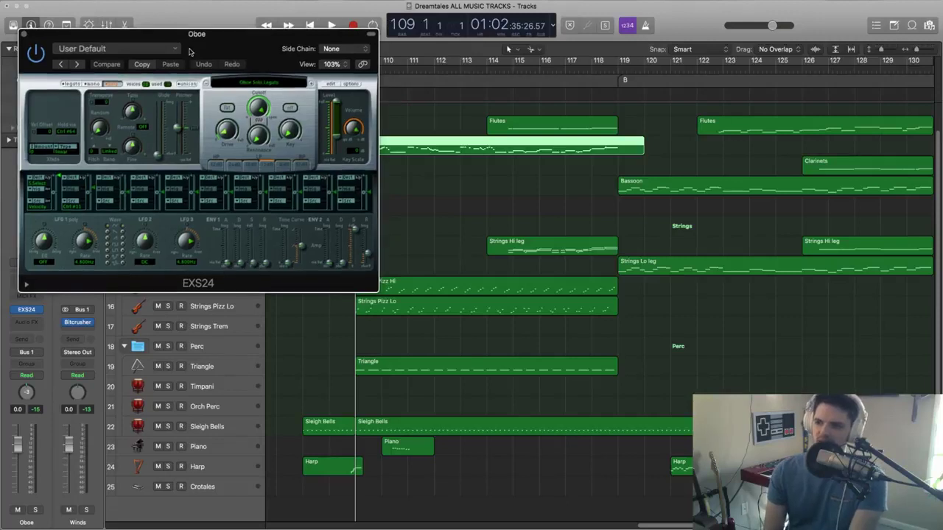
{"action": "left_click_drag", "start_coordinate": [230, 46], "coordinate": [227, 89]}
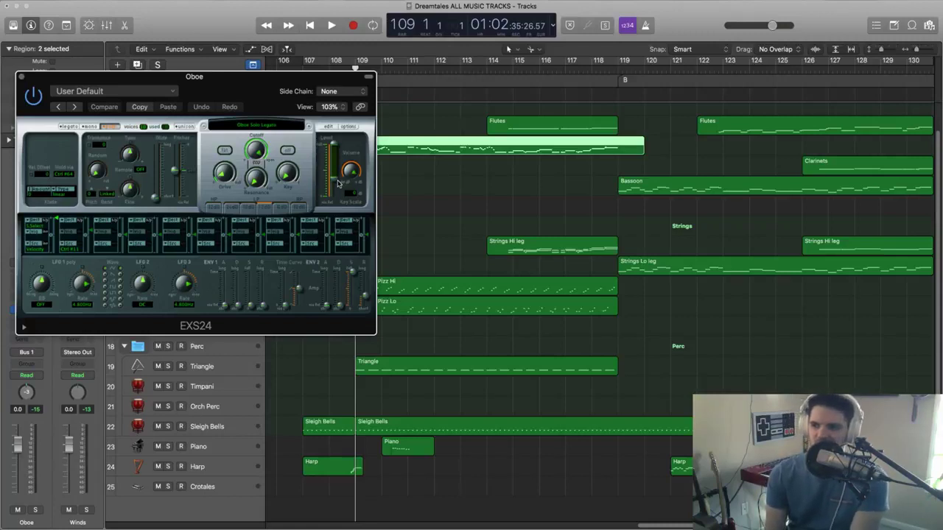
{"action": "left_click_drag", "start_coordinate": [338, 183], "coordinate": [336, 184]}
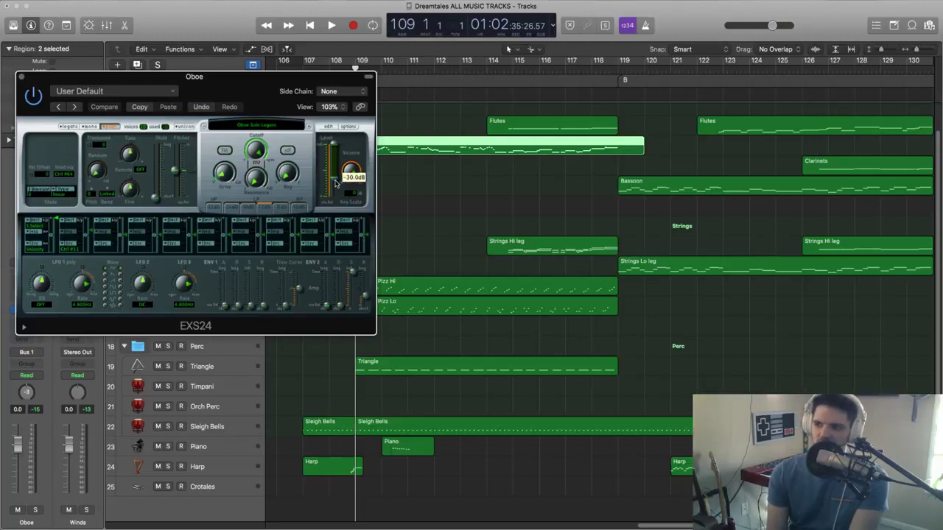
{"action": "mouse_move", "coordinate": [335, 184]}
{"action": "left_mouse_down"}
{"action": "mouse_move", "coordinate": [331, 204]}
{"action": "mouse_move", "coordinate": [333, 189]}
{"action": "left_mouse_up"}
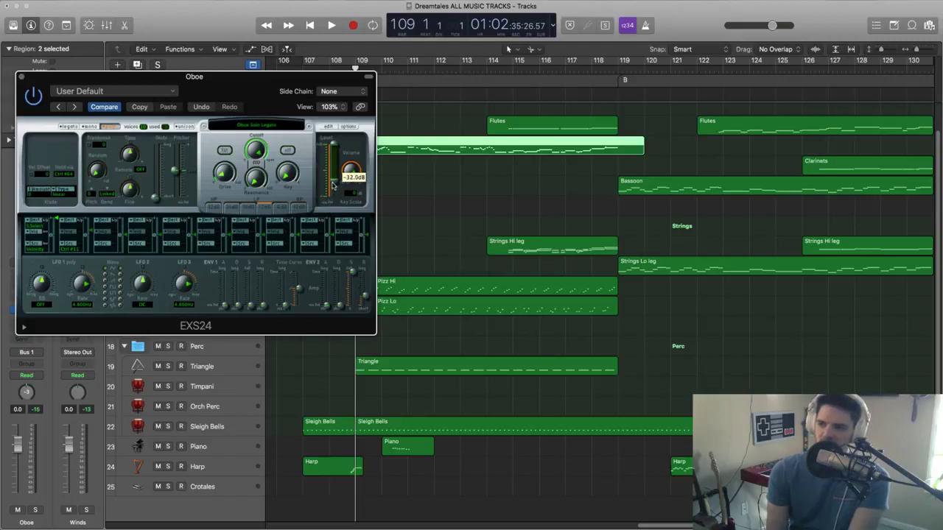
{"action": "left_click_drag", "start_coordinate": [244, 88], "coordinate": [262, 188]}
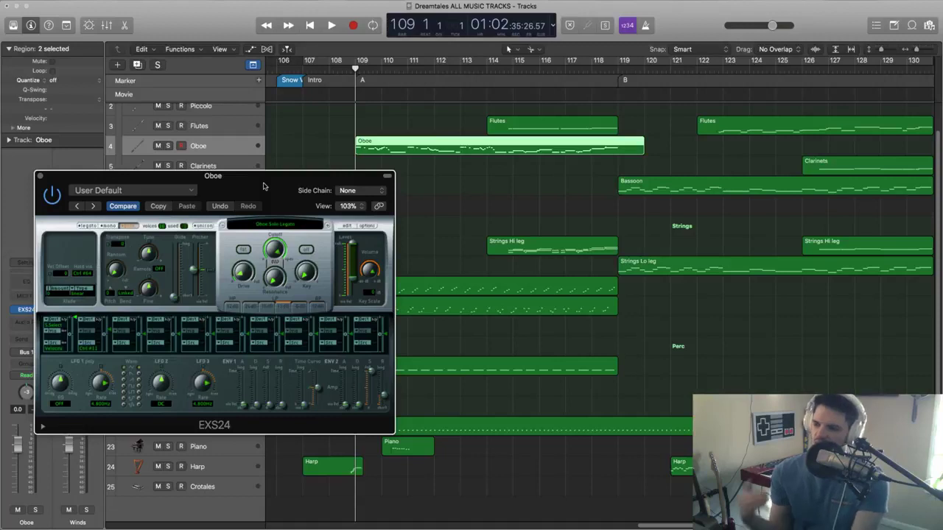
Open the Flutes track's EXS24 alongside the Oboe's and compare their velocity level sliders.
{"action": "left_click", "coordinate": [220, 133]}
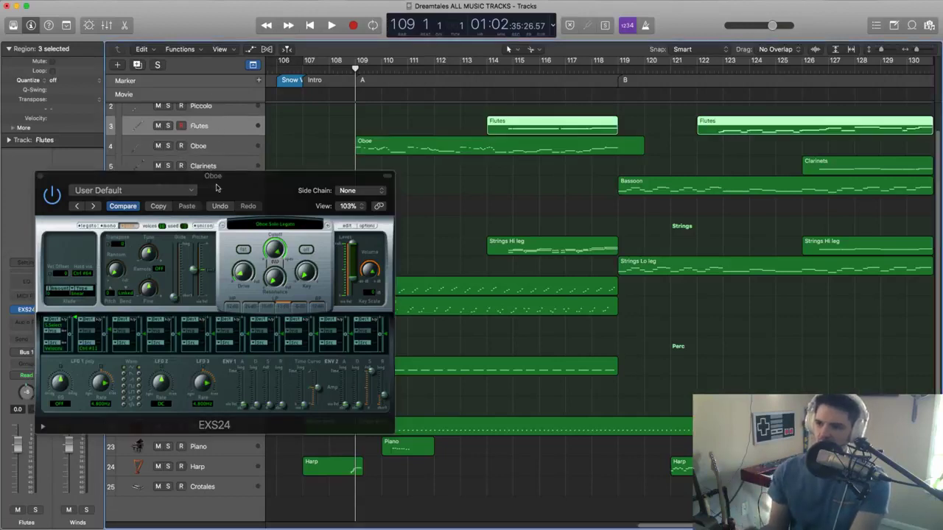
{"action": "left_click_drag", "start_coordinate": [220, 175], "coordinate": [434, 160]}
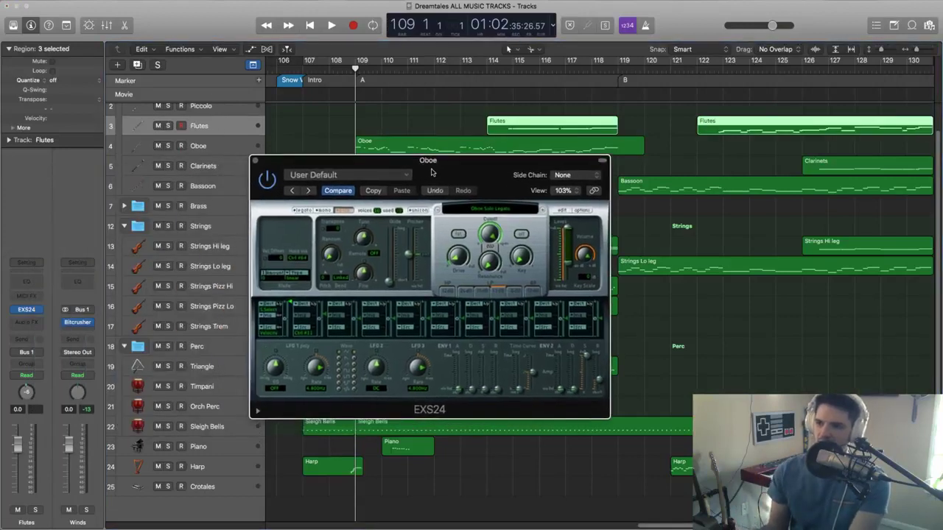
{"action": "left_click", "coordinate": [27, 311]}
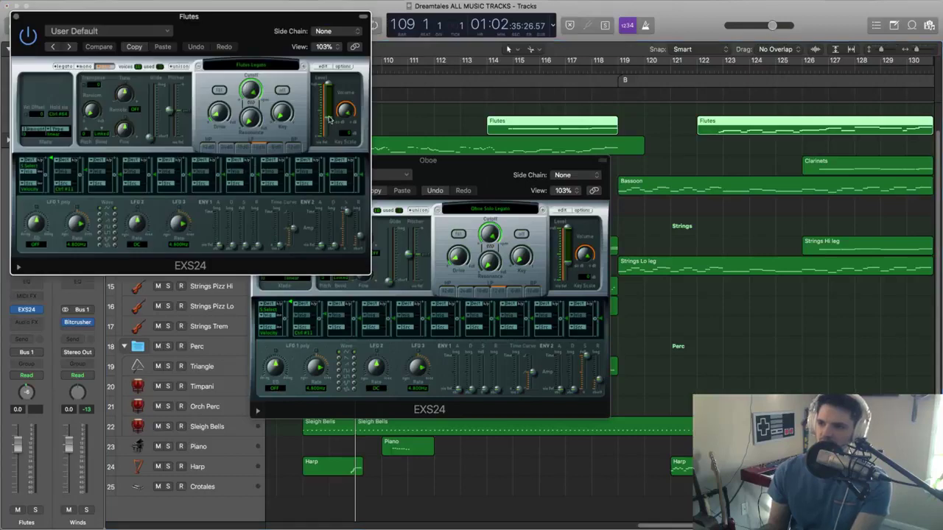
{"action": "left_click_drag", "start_coordinate": [330, 118], "coordinate": [336, 120]}
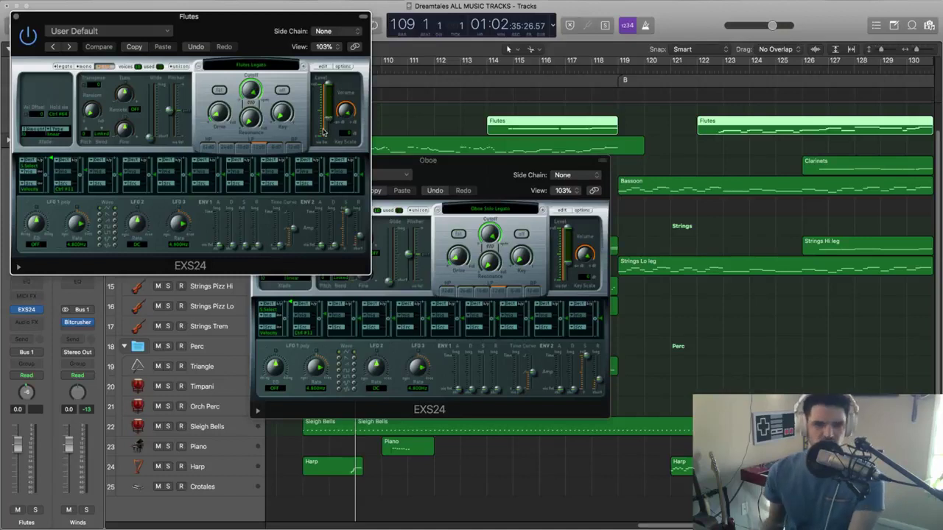
{"action": "left_click_drag", "start_coordinate": [383, 160], "coordinate": [413, 194]}
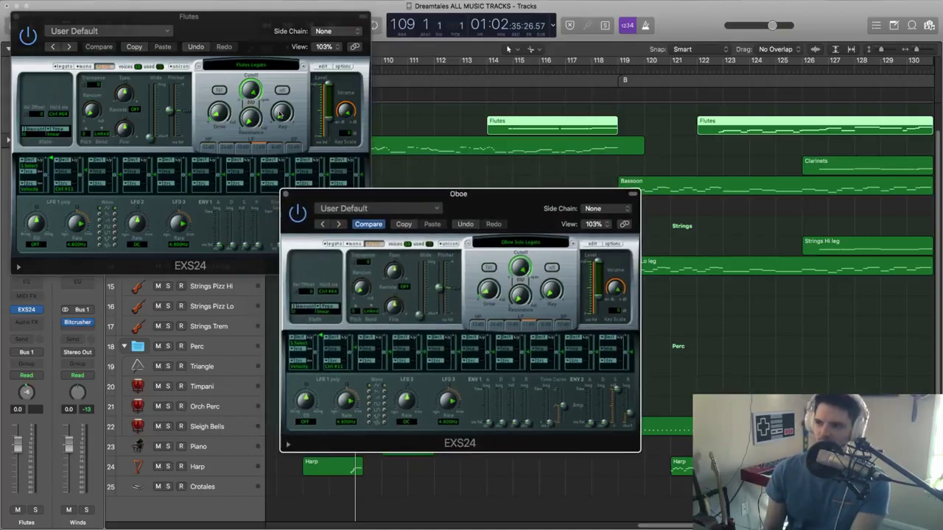
Open the Flutes region starting near bar 114 in the Piano Roll and examine its notes and velocity colours.
{"action": "left_click", "coordinate": [525, 133]}
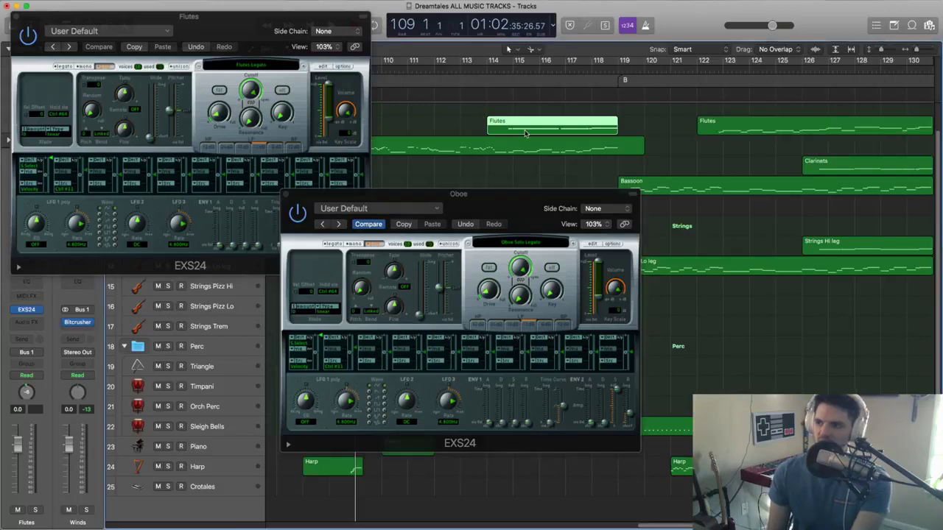
{"action": "double_click", "coordinate": [525, 133]}
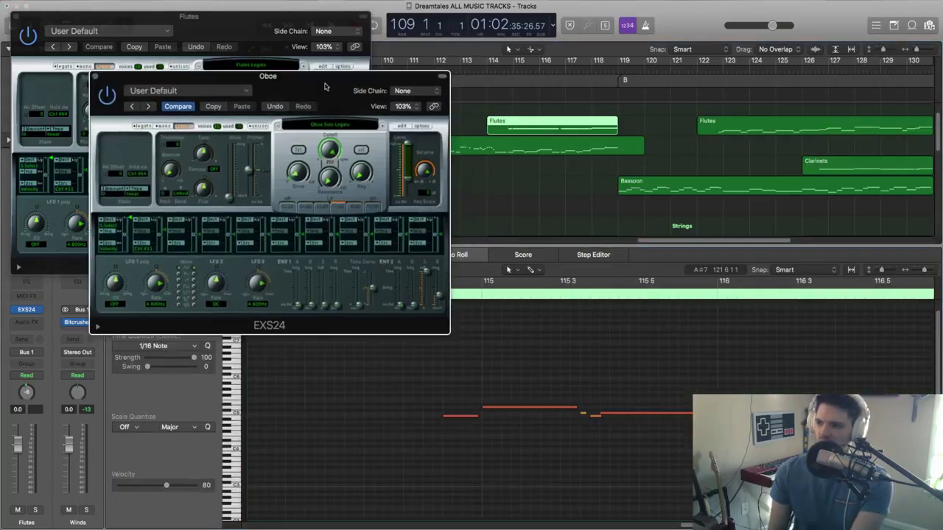
{"action": "left_click_drag", "start_coordinate": [527, 210], "coordinate": [335, 92]}
{"action": "key", "text": "Up"}
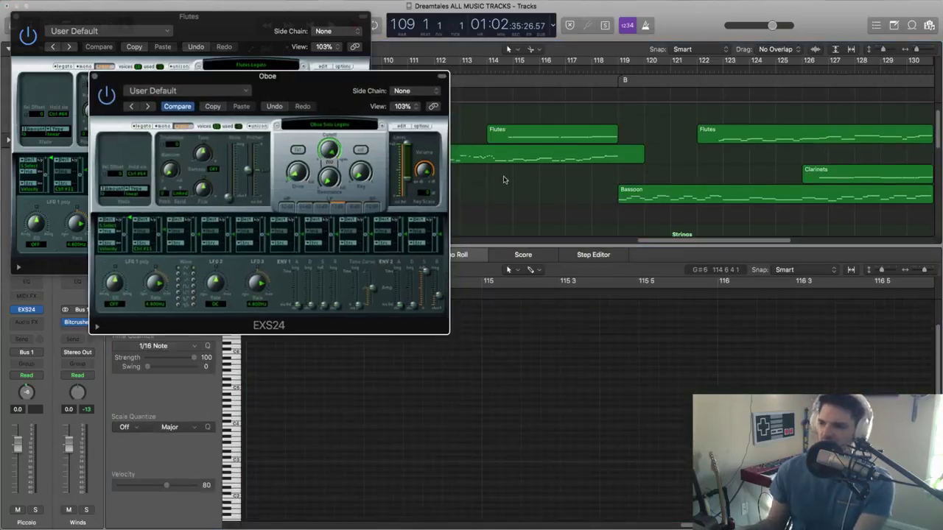
{"action": "left_click", "coordinate": [499, 134]}
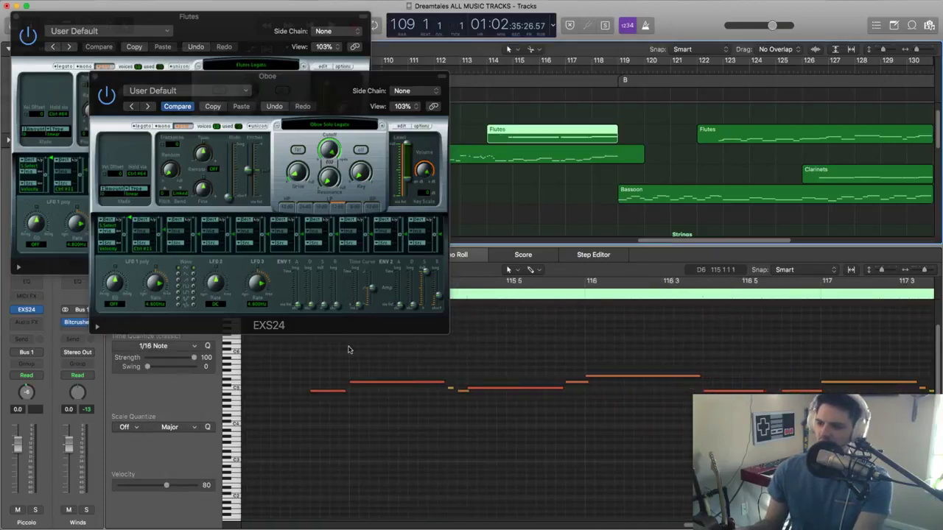
{"action": "left_click_drag", "start_coordinate": [310, 364], "coordinate": [628, 435]}
{"action": "left_click", "coordinate": [499, 427]}
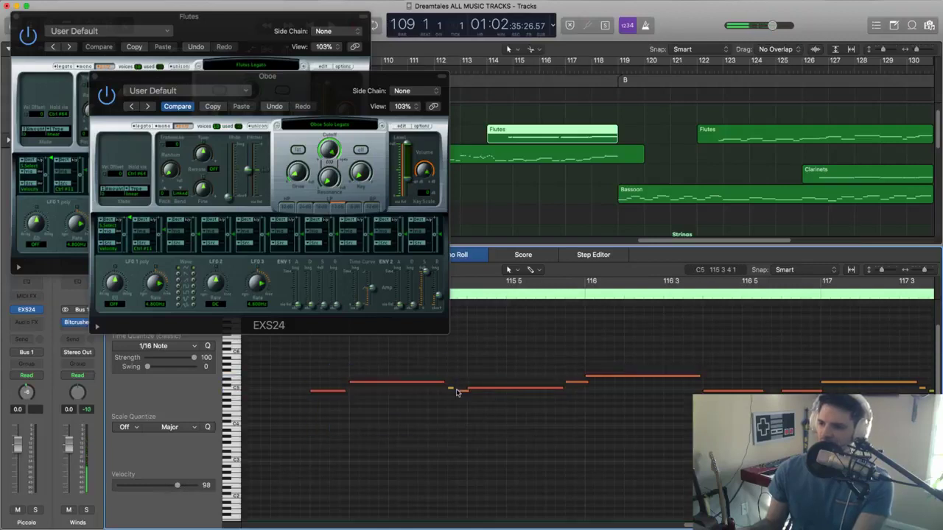
{"action": "scroll", "coordinate": [612, 400], "scroll_direction": "right", "scroll_amount": 8}
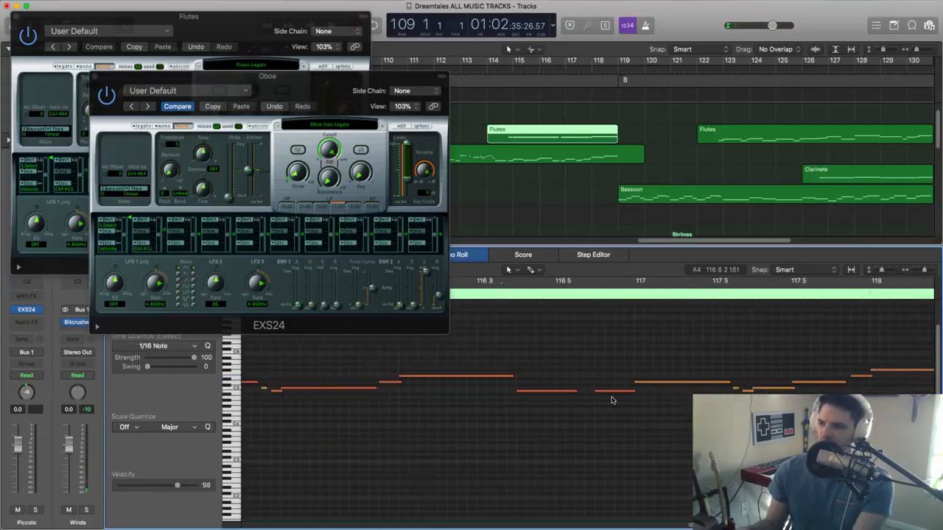
{"action": "scroll", "coordinate": [626, 394], "scroll_direction": "left", "scroll_amount": 8}
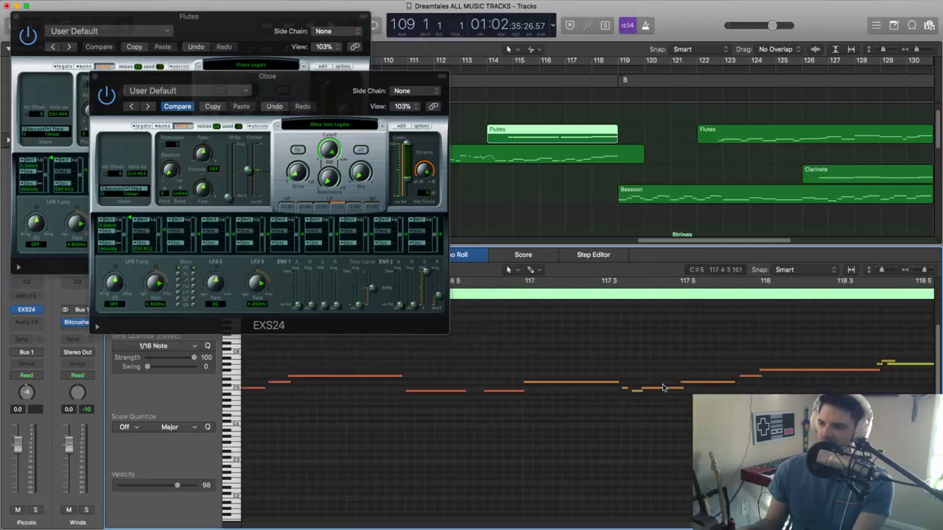
{"action": "scroll", "coordinate": [662, 388], "scroll_direction": "left", "scroll_amount": 1}
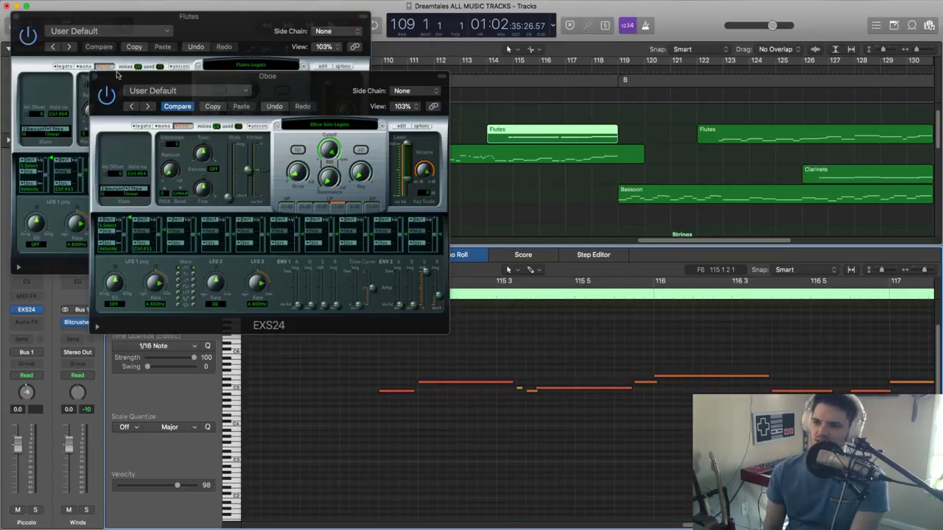
Close the Oboe's EXS24, select the Flutes track, and move its sampler window clear of the track names.
{"action": "left_click_drag", "start_coordinate": [132, 83], "coordinate": [419, 116]}
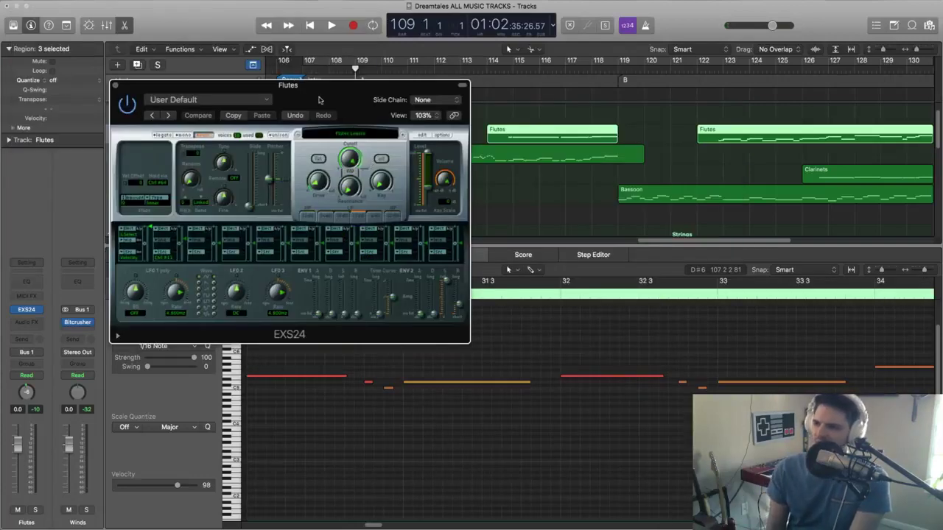
{"action": "left_click_drag", "start_coordinate": [318, 100], "coordinate": [428, 126]}
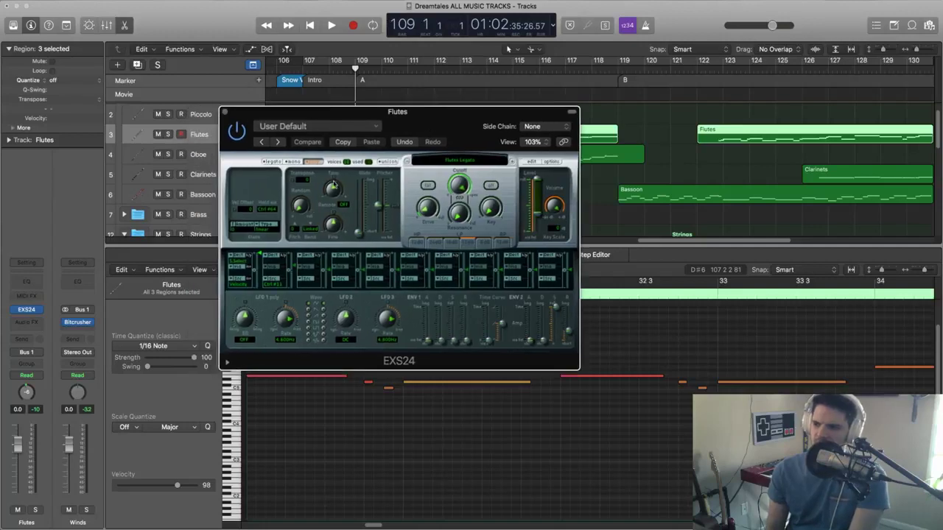
In the first modulation slot of the Flutes EXS24, route LFO 2 to Pitch via Ctrl #1.
{"action": "left_click", "coordinate": [243, 264]}
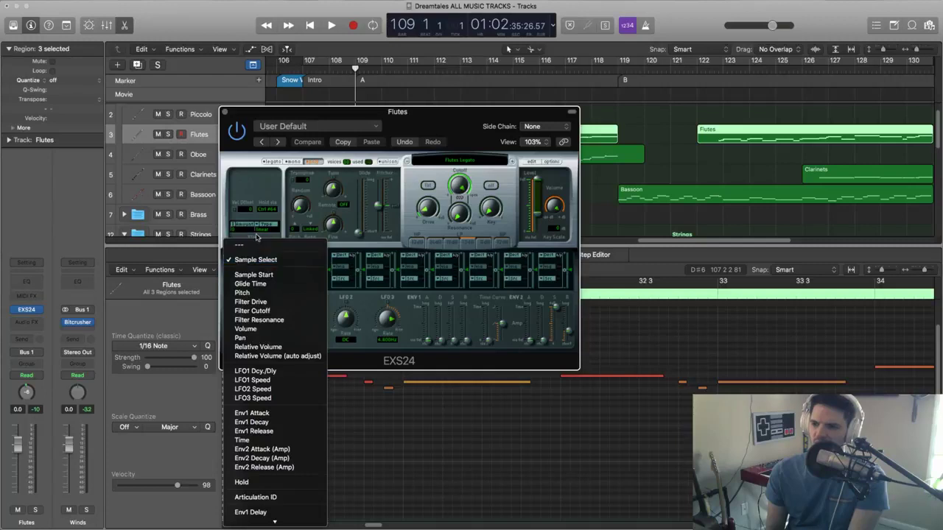
{"action": "left_click", "coordinate": [256, 236]}
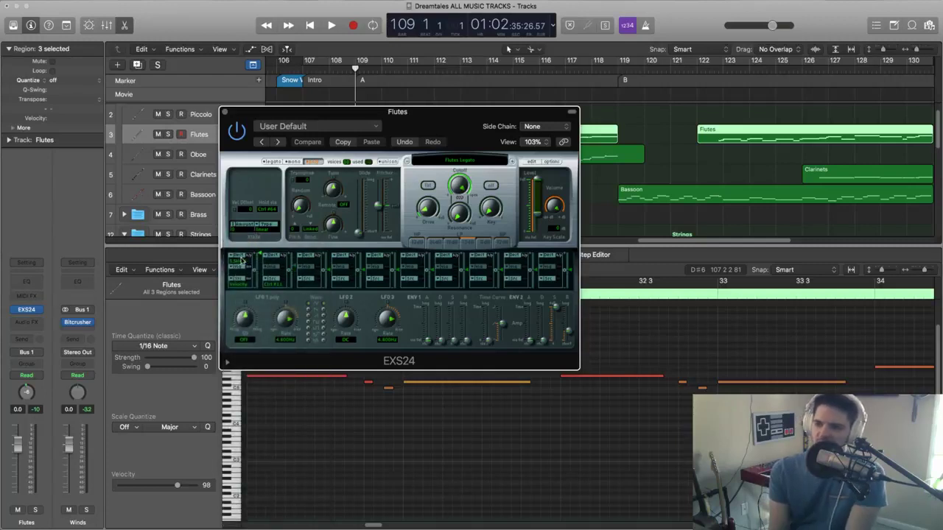
{"action": "left_click", "coordinate": [244, 261]}
{"action": "left_click", "coordinate": [244, 295]}
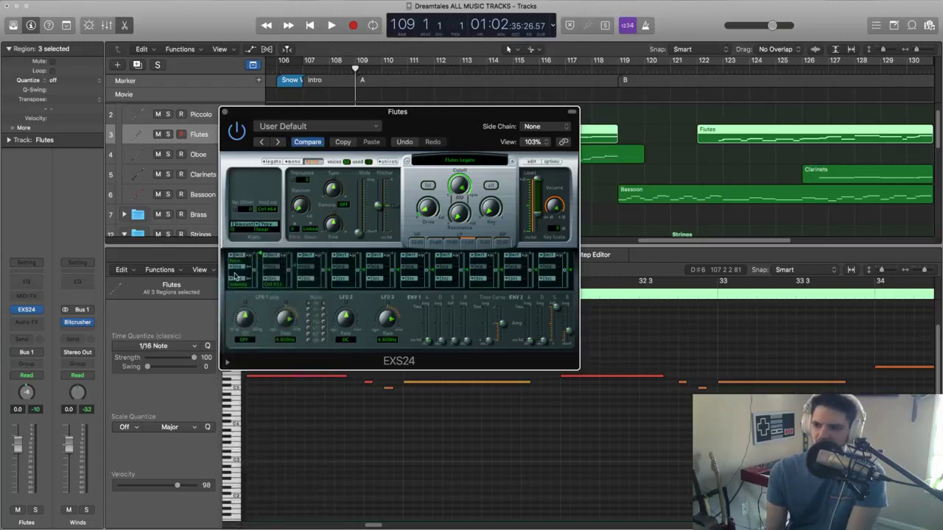
{"action": "left_click", "coordinate": [235, 286]}
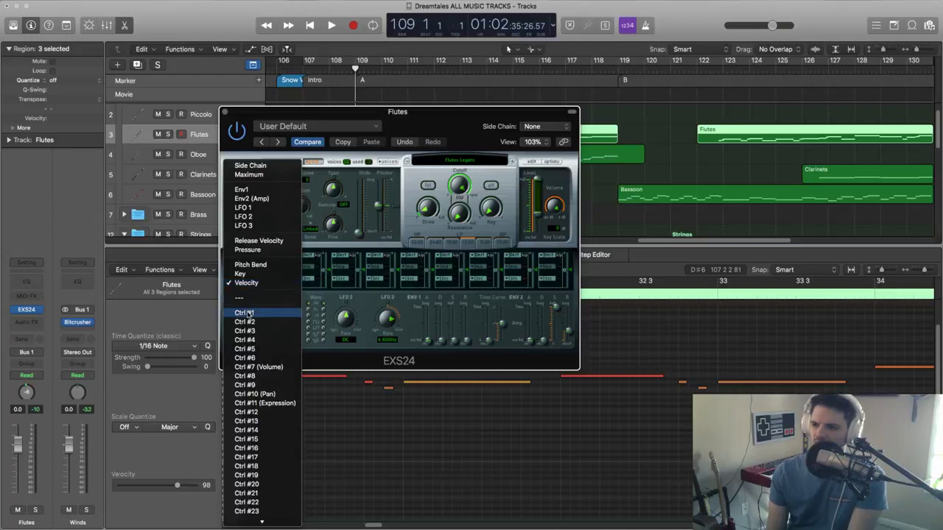
{"action": "left_click", "coordinate": [246, 312]}
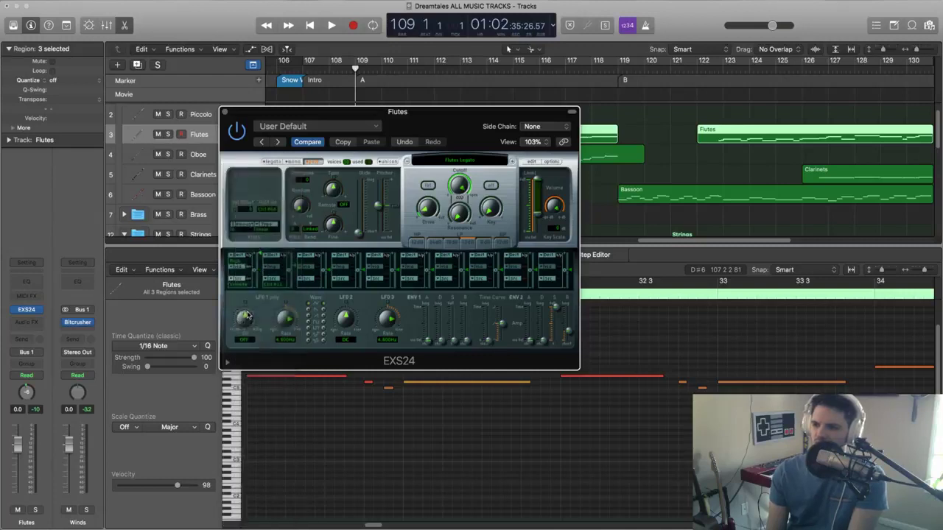
{"action": "left_click", "coordinate": [240, 274]}
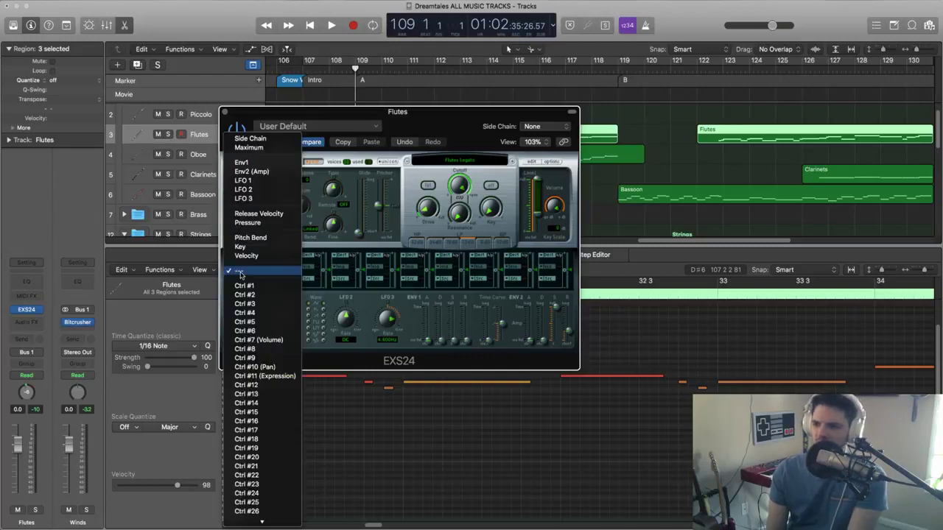
{"action": "left_click", "coordinate": [254, 199]}
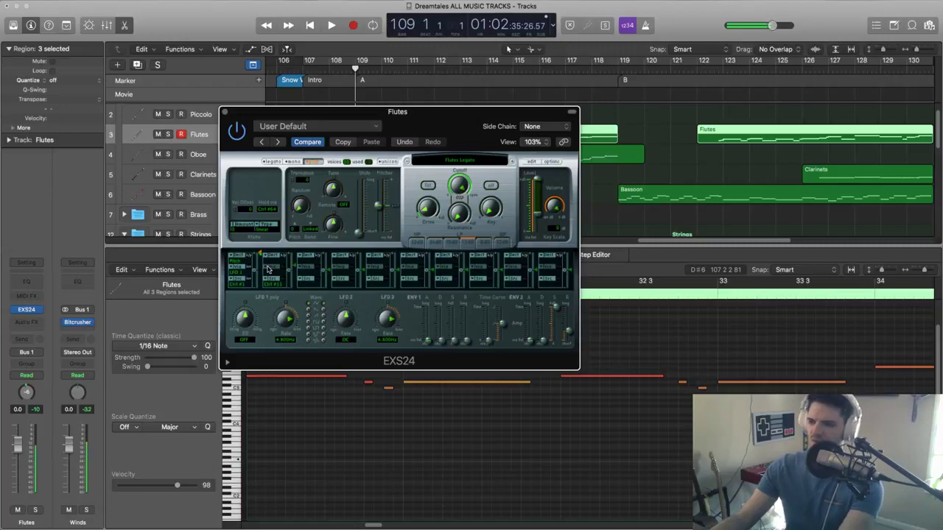
Try the first slot's pitch modulation amount at the 1200 cent maximum and bring it back down to a smaller range.
{"action": "left_click_drag", "start_coordinate": [263, 256], "coordinate": [255, 290]}
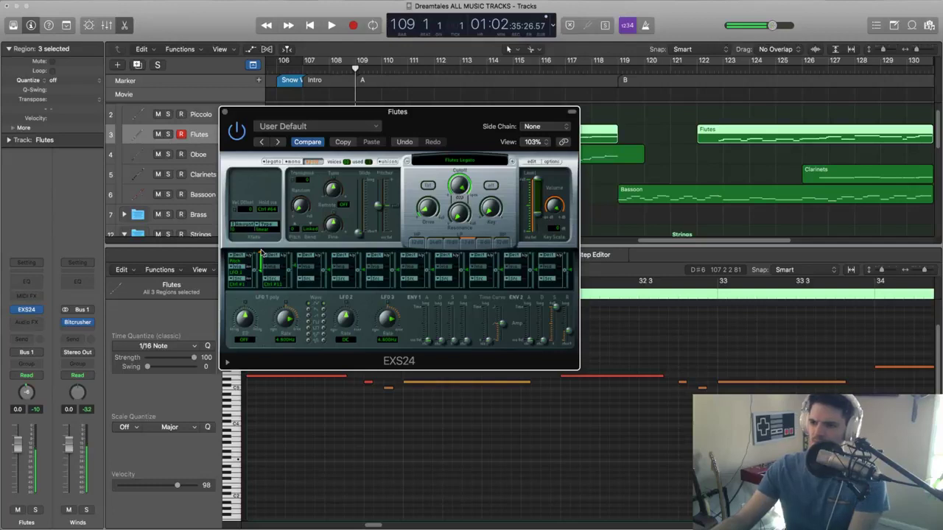
{"action": "left_click", "coordinate": [260, 255]}
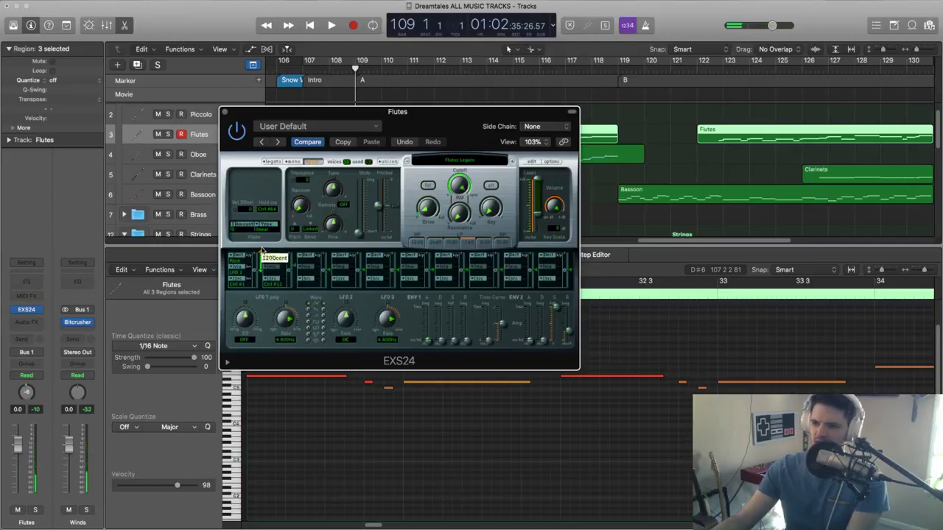
{"action": "left_click_drag", "start_coordinate": [260, 251], "coordinate": [259, 278]}
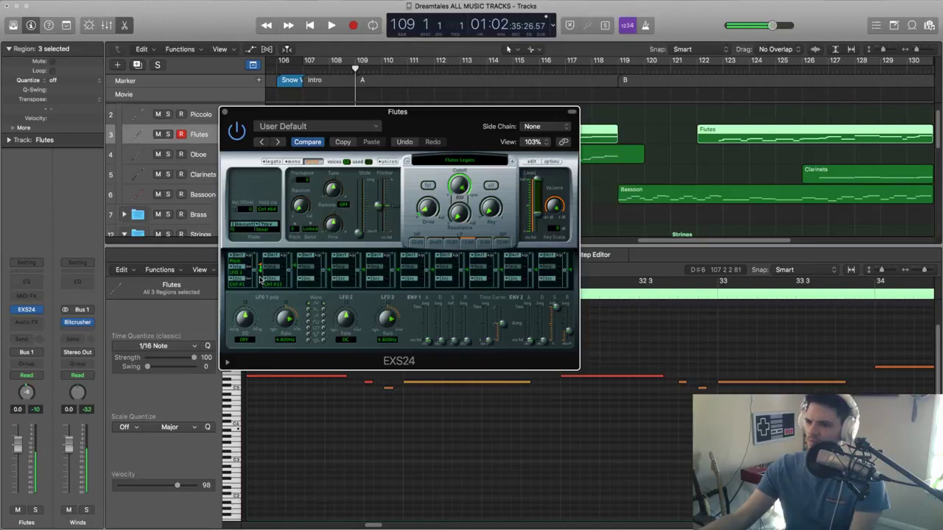
{"action": "mouse_move", "coordinate": [262, 267]}
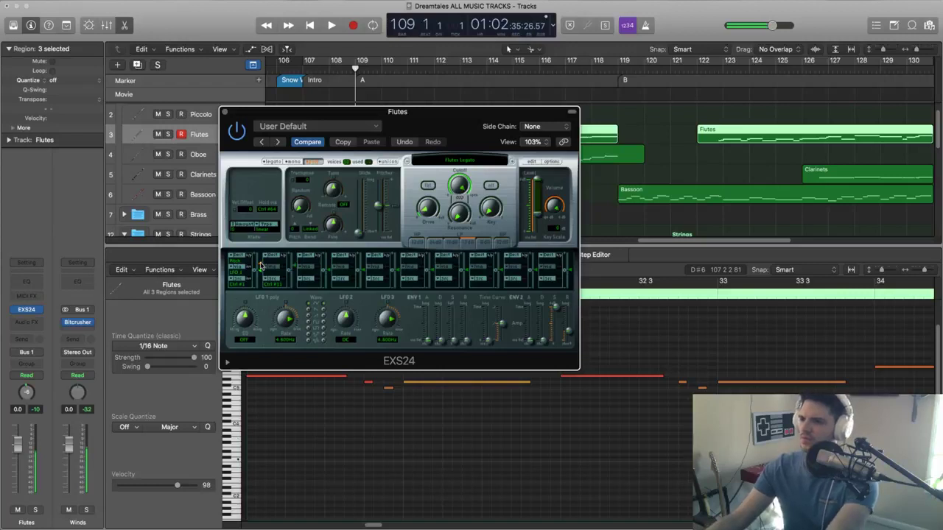
Review the first slot's destination choices, keep Pitch, and readjust the slot's modulation intensity range.
{"action": "left_click", "coordinate": [241, 267]}
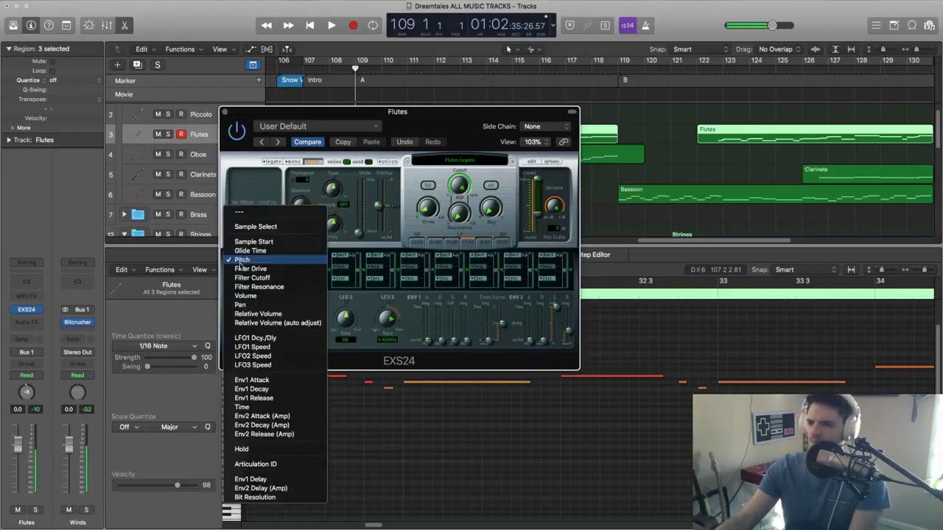
{"action": "left_click", "coordinate": [242, 192]}
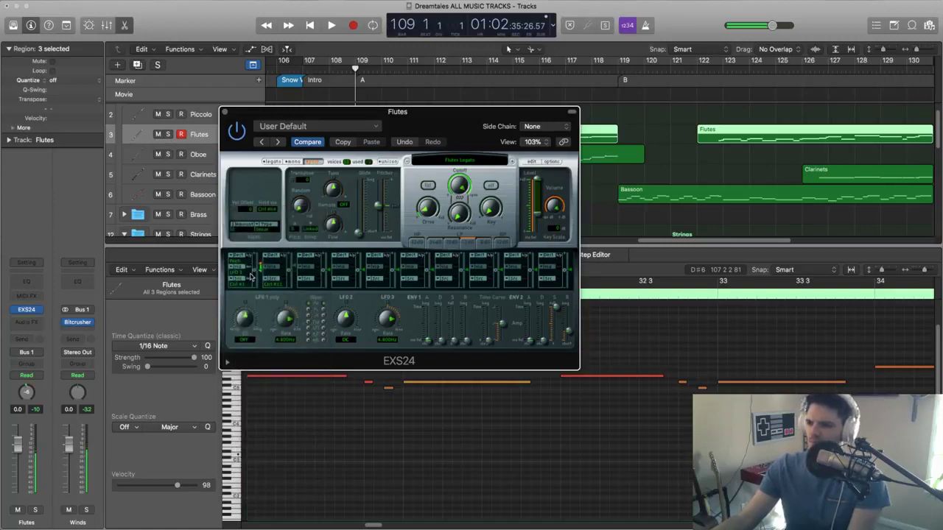
{"action": "left_click_drag", "start_coordinate": [257, 274], "coordinate": [257, 281]}
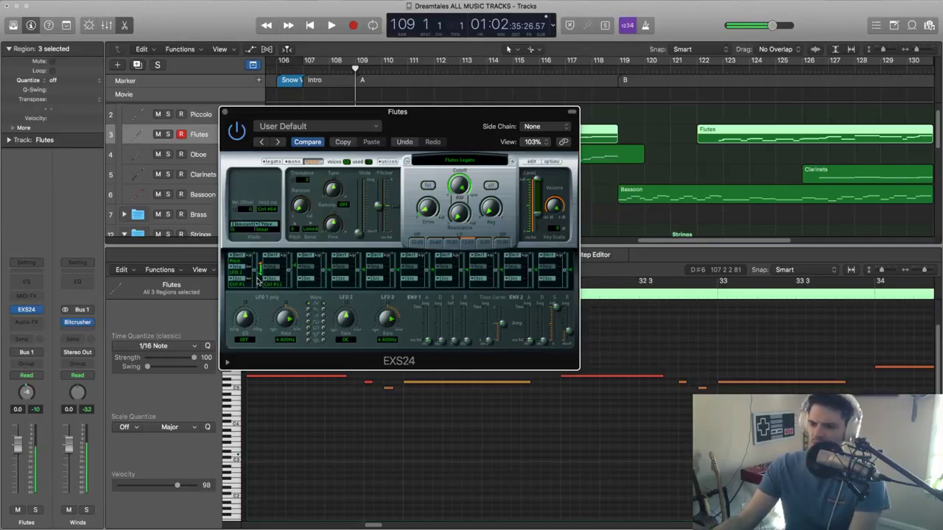
{"action": "left_click_drag", "start_coordinate": [260, 265], "coordinate": [260, 277]}
{"action": "left_click_drag", "start_coordinate": [260, 277], "coordinate": [259, 277]}
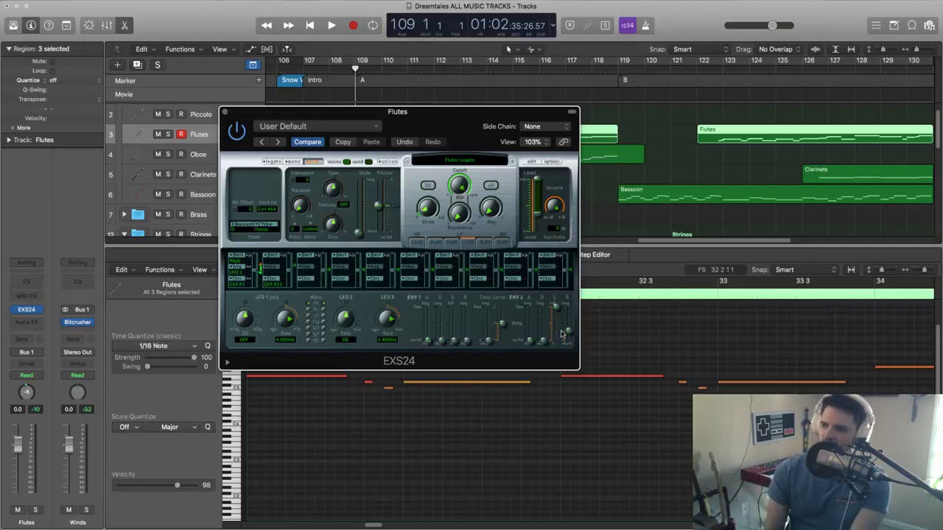
Alternate between the Winds stack and the Flutes track to compare their channel strips and output routing.
{"action": "mouse_move", "coordinate": [571, 336]}
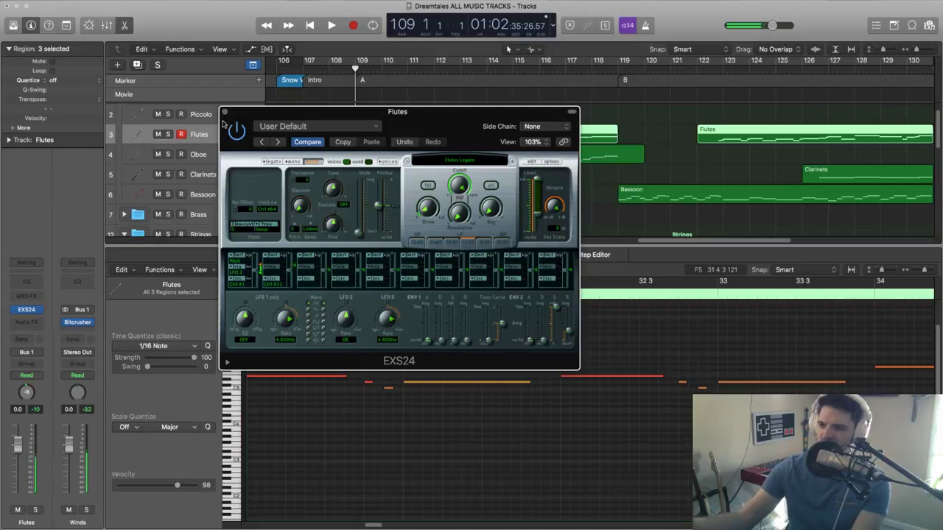
{"action": "left_click", "coordinate": [184, 157]}
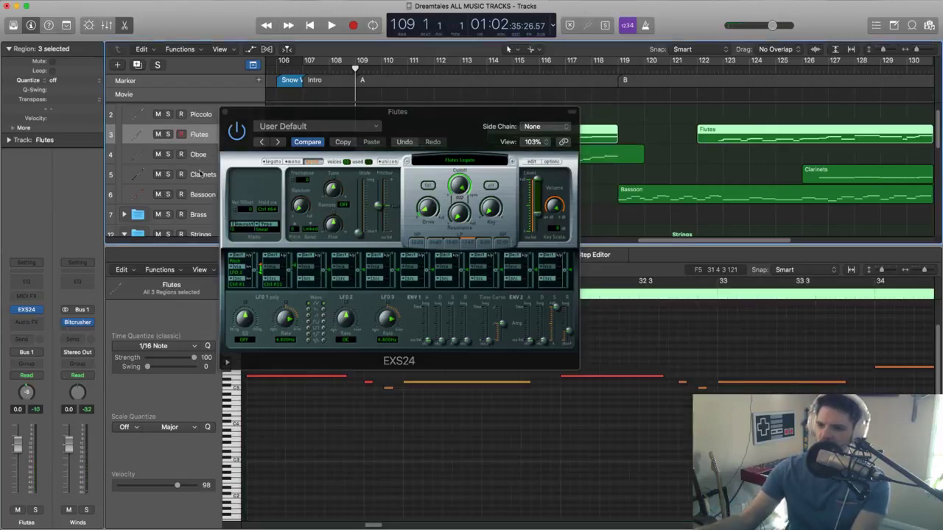
{"action": "scroll", "coordinate": [191, 178], "scroll_direction": "up", "scroll_amount": 1}
{"action": "left_click", "coordinate": [202, 115]}
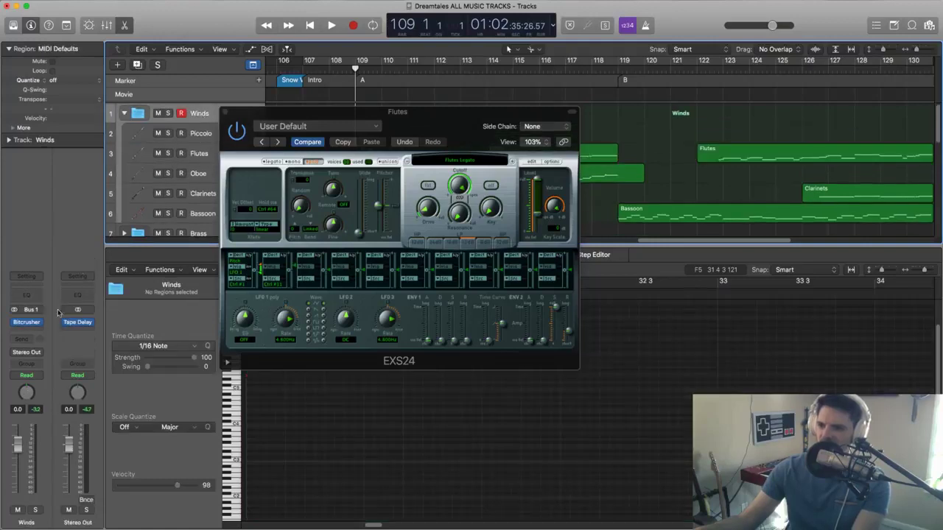
{"action": "left_click", "coordinate": [201, 153]}
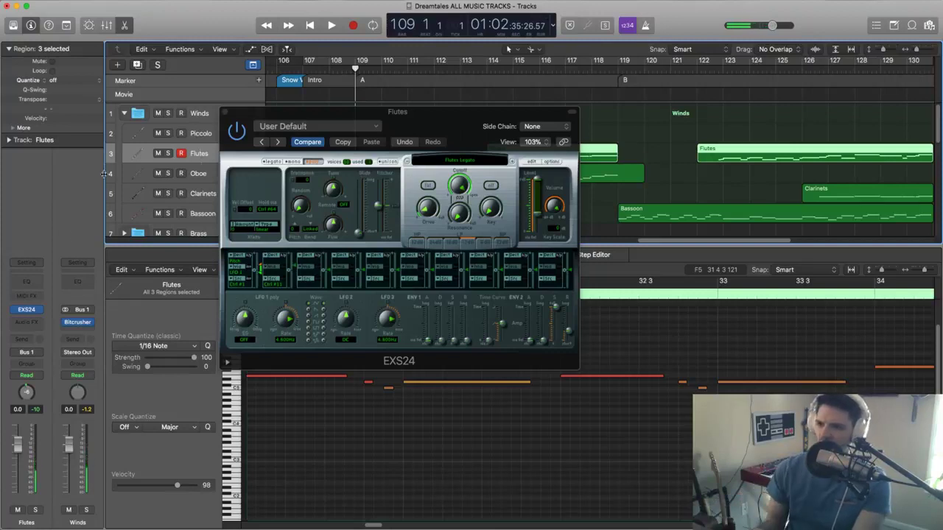
{"action": "left_click", "coordinate": [199, 115]}
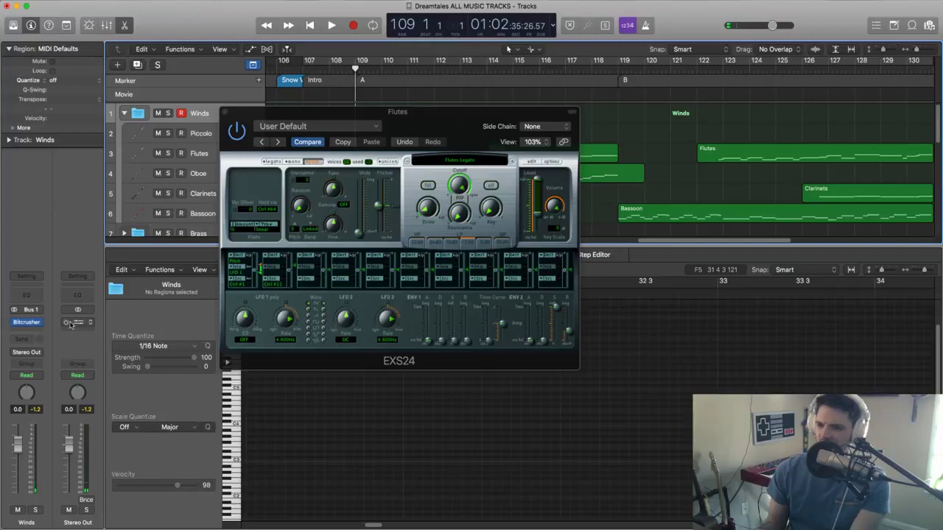
{"action": "left_click", "coordinate": [198, 155]}
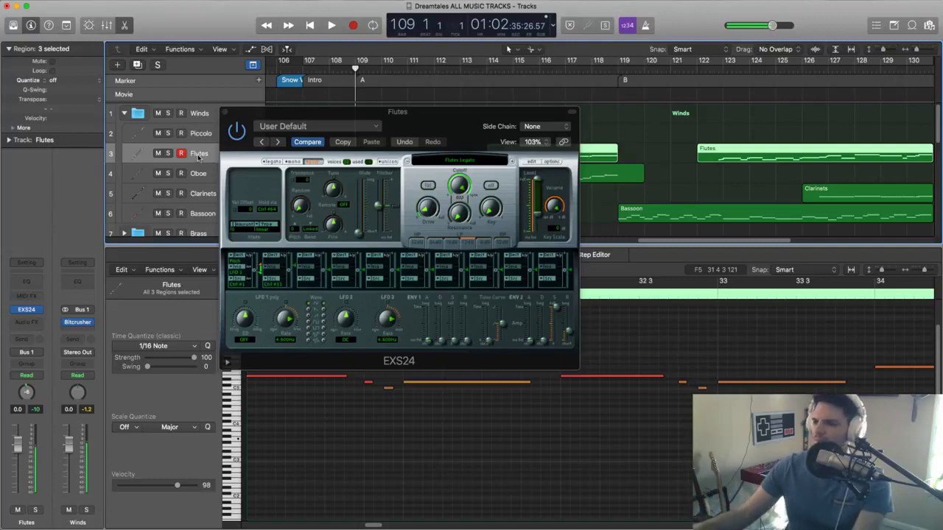
Close the Flutes sampler and the Piano Roll, and fit all tracks from Winds to Crotales in the arrangement view.
{"action": "left_click", "coordinate": [225, 114]}
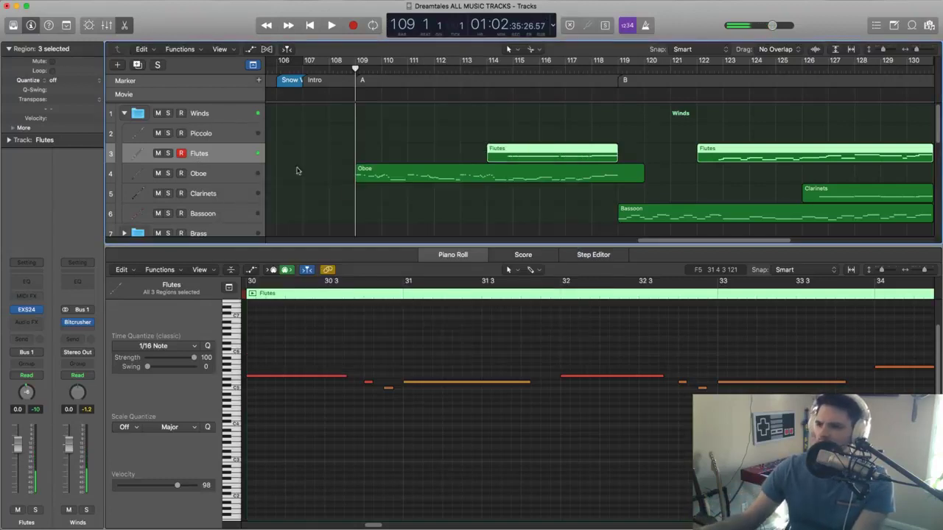
{"action": "left_click", "coordinate": [122, 25]}
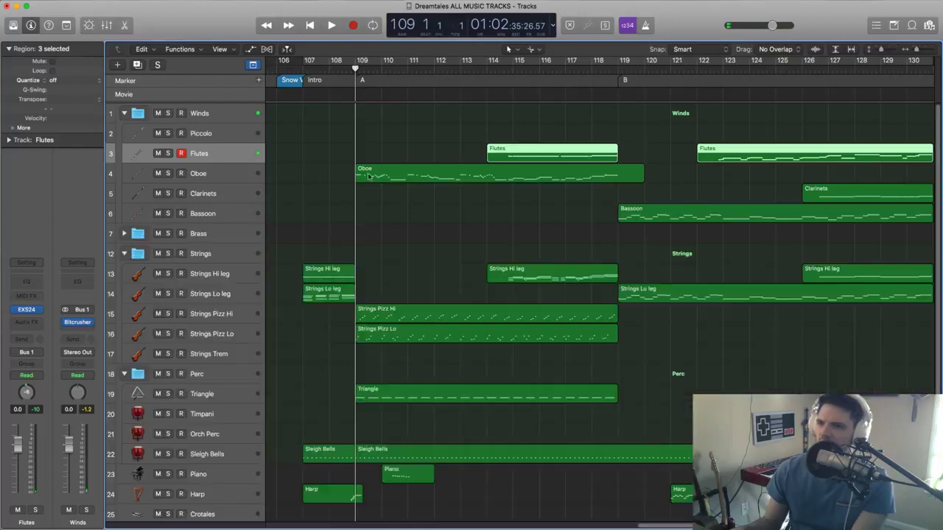
{"action": "left_click", "coordinate": [384, 182], "text": "ctrl+alt"}
{"action": "left_click", "coordinate": [384, 182], "text": "ctrl+alt"}
{"action": "left_click", "coordinate": [384, 183], "text": "ctrl+alt"}
{"action": "key", "text": "super+Down"}
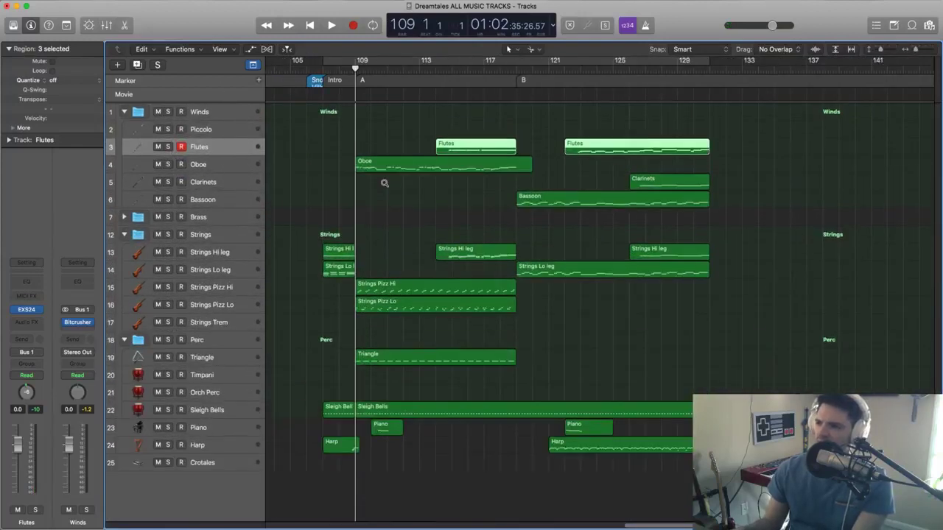
{"action": "key", "text": "super+Up"}
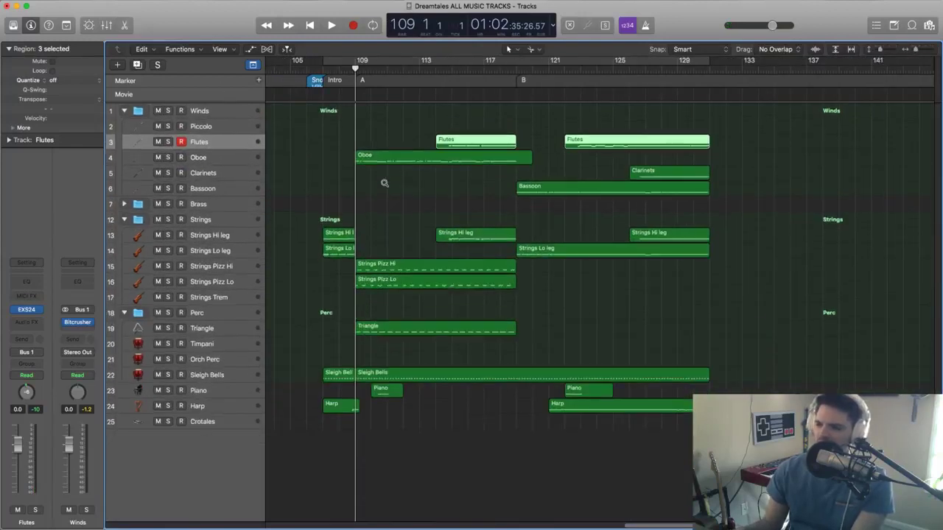
Examine how the Flutes, Oboe, Bassoon and Strings regions are laid out around the start of section B at bar 119.
{"action": "scroll", "coordinate": [384, 183], "scroll_direction": "left", "scroll_amount": 5}
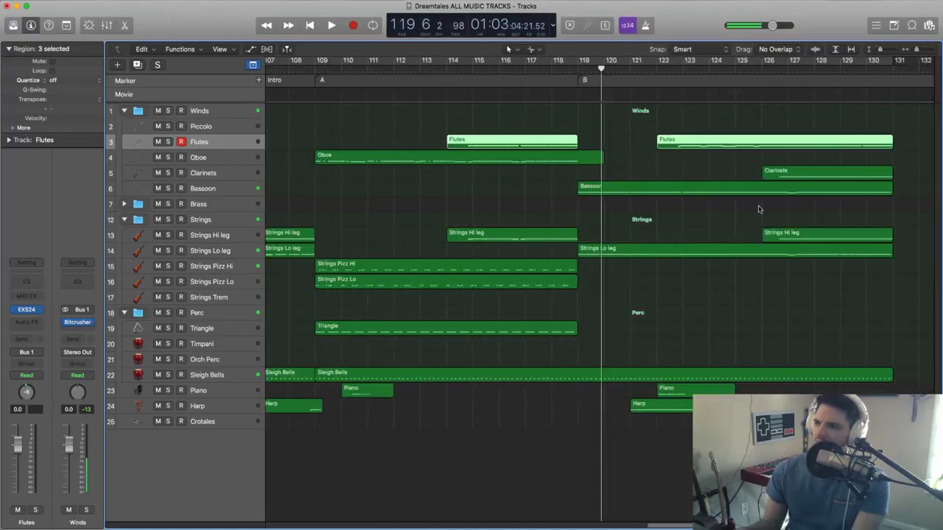
{"action": "scroll", "coordinate": [760, 209], "scroll_direction": "right", "scroll_amount": 5}
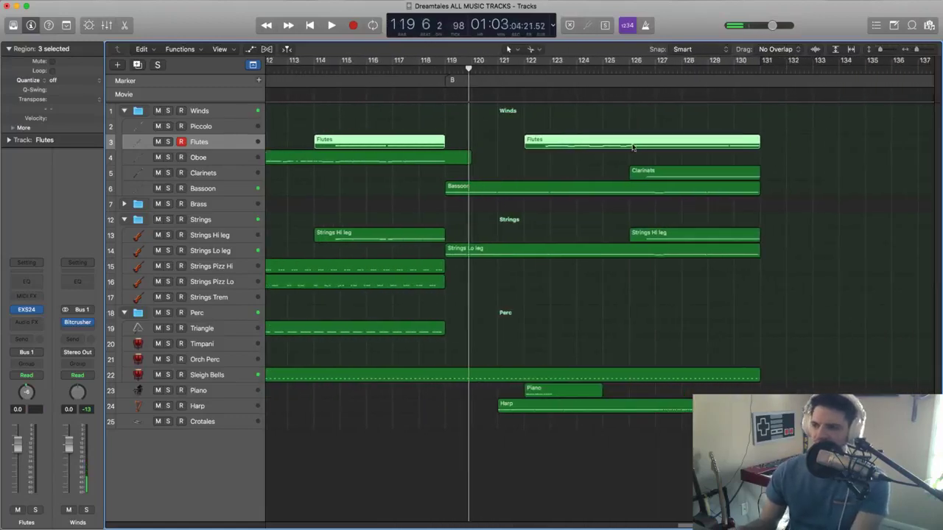
{"action": "key", "text": "super+Down"}
{"action": "key", "text": "super+Right"}
{"action": "key", "text": "super+Down"}
{"action": "key", "text": "super+Right"}
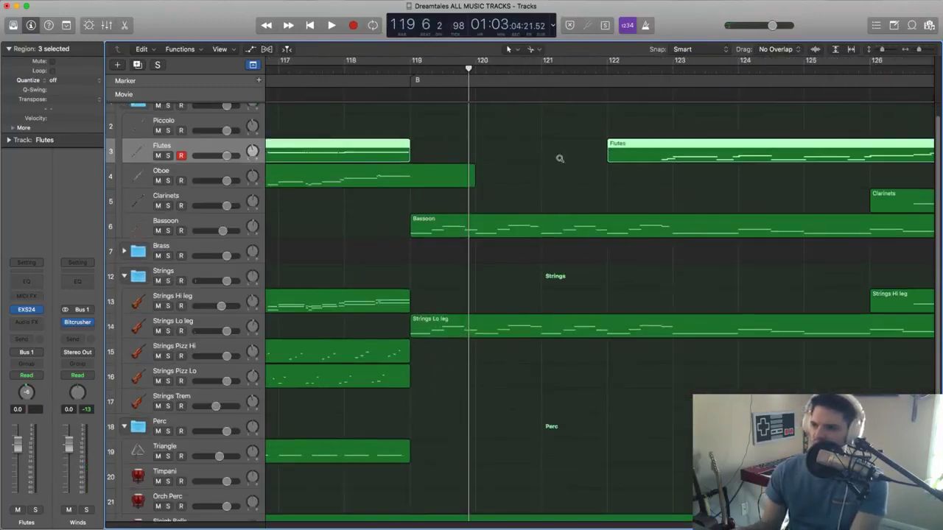
{"action": "scroll", "coordinate": [559, 160], "scroll_direction": "right", "scroll_amount": 3}
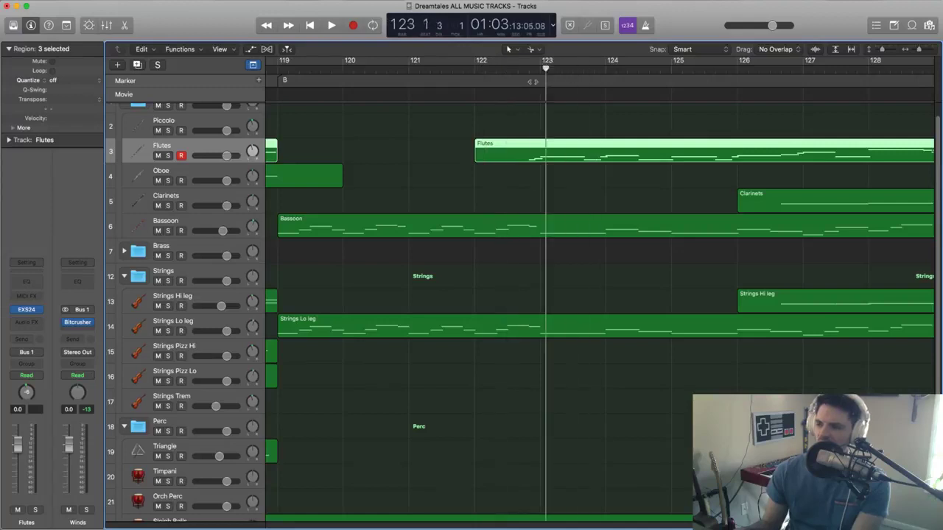
{"action": "left_click", "coordinate": [423, 164], "text": "ctrl+alt"}
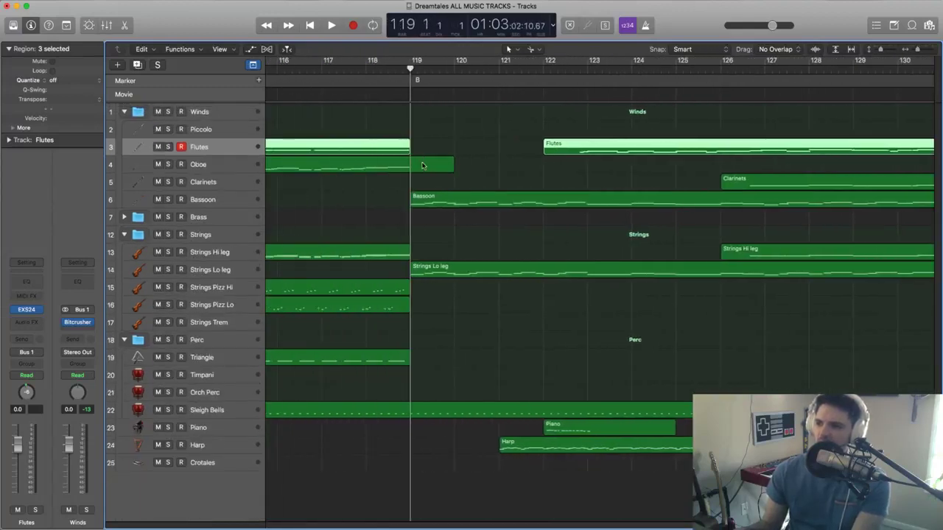
{"action": "scroll", "coordinate": [423, 165], "scroll_direction": "left", "scroll_amount": 2}
{"action": "scroll", "coordinate": [423, 165], "scroll_direction": "left", "scroll_amount": 6}
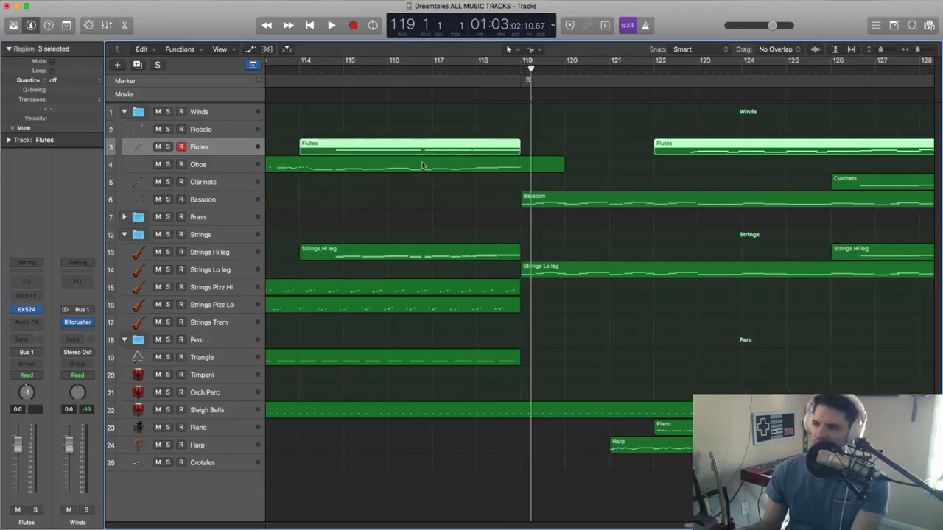
Mark the first Flutes region near bar 114, and play from about bar 121 to the second Flutes entry at bar 122.
{"action": "left_click", "coordinate": [367, 71]}
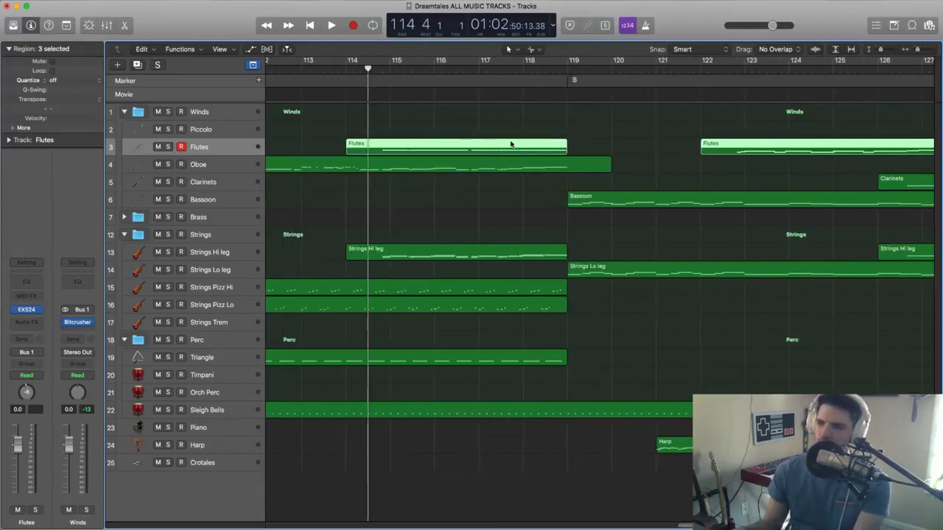
{"action": "scroll", "coordinate": [568, 130], "scroll_direction": "right", "scroll_amount": 9}
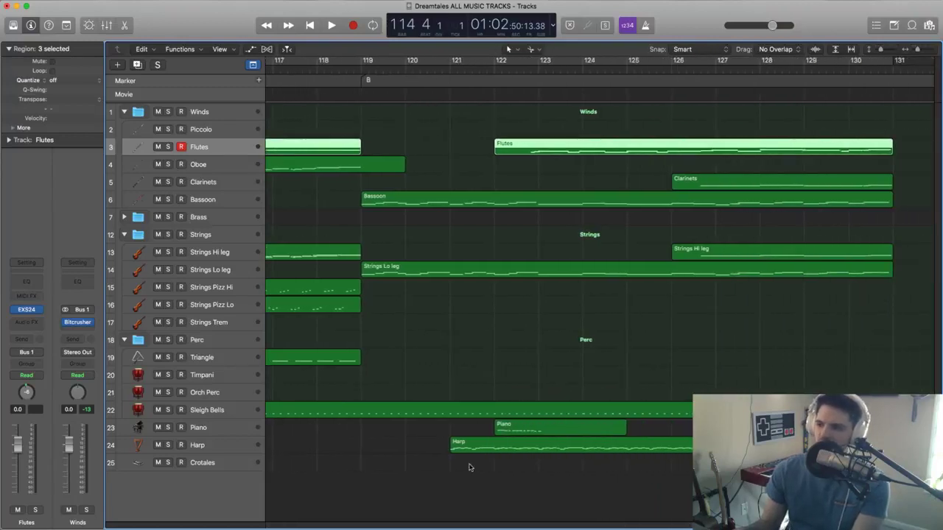
{"action": "double_click", "coordinate": [466, 67]}
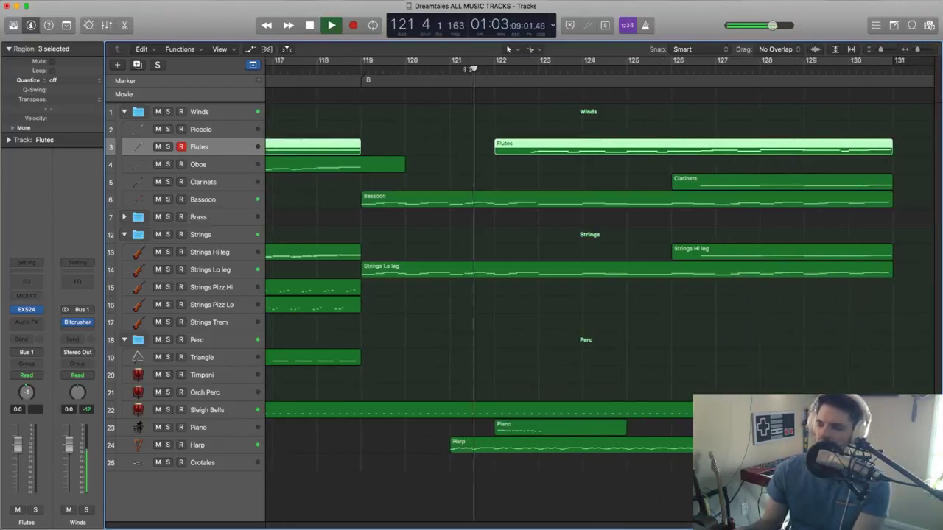
{"action": "key", "text": "space"}
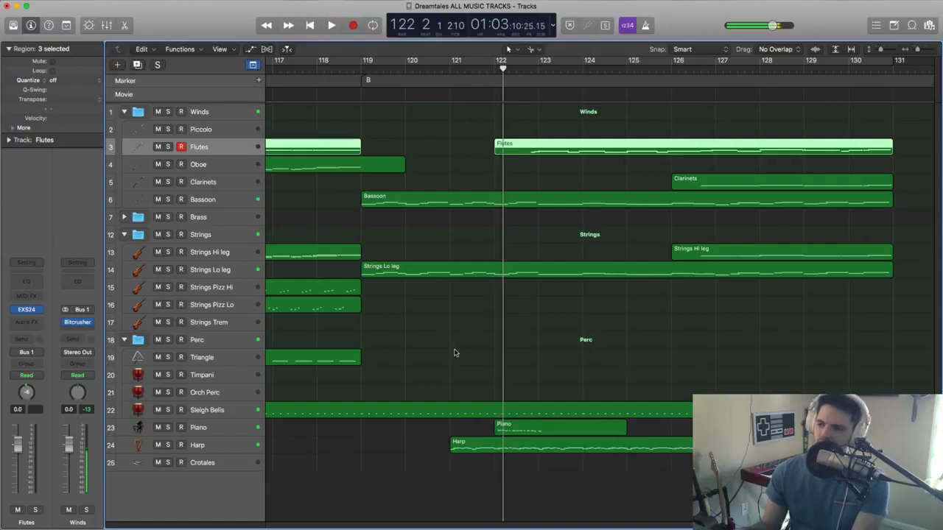
Select the Harp region, audition it in solo from bar 122 to about bar 124, and unsolo the track again.
{"action": "left_click", "coordinate": [509, 446]}
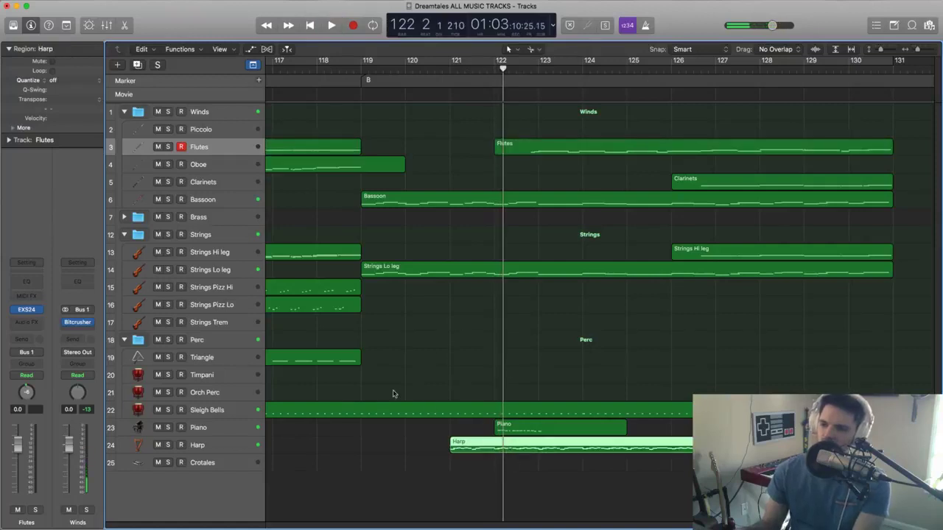
{"action": "left_click", "coordinate": [168, 445]}
{"action": "key", "text": "space"}
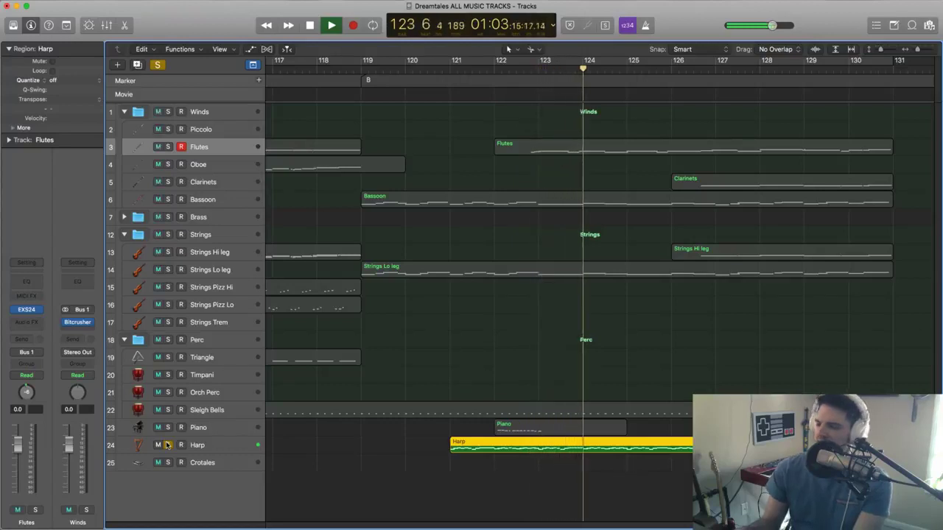
{"action": "left_click", "coordinate": [167, 445]}
{"action": "key", "text": "space"}
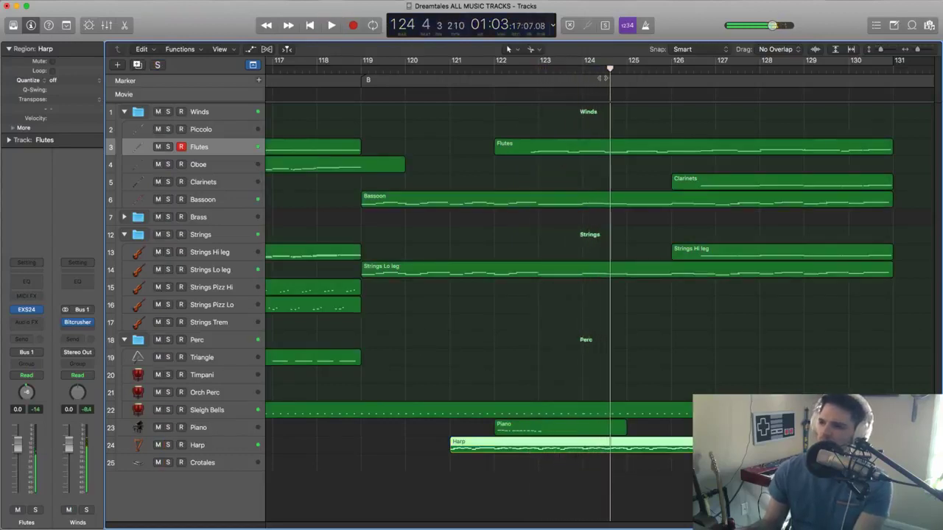
Play the full arrangement from bar 122 beat 5 to about bar 124 to hear the harp in context.
{"action": "left_click", "coordinate": [532, 72]}
{"action": "left_click", "coordinate": [522, 72]}
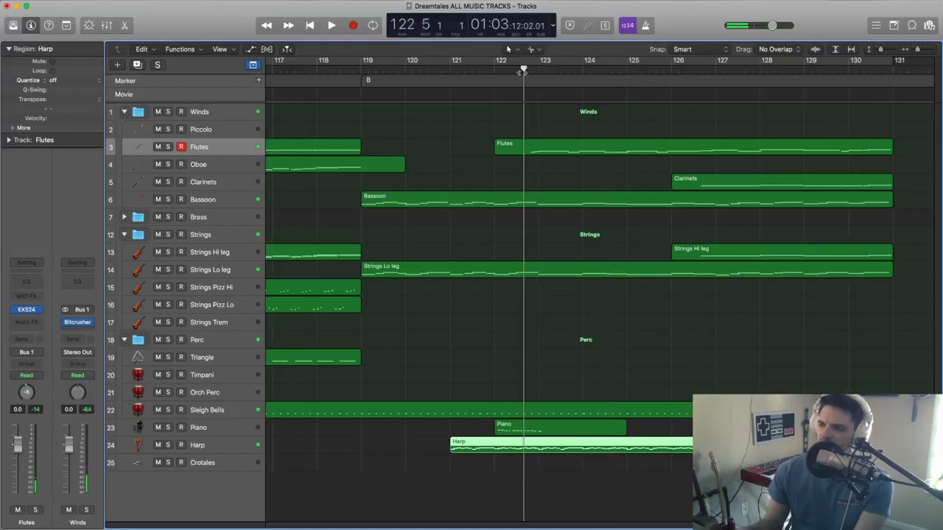
{"action": "key", "text": "space"}
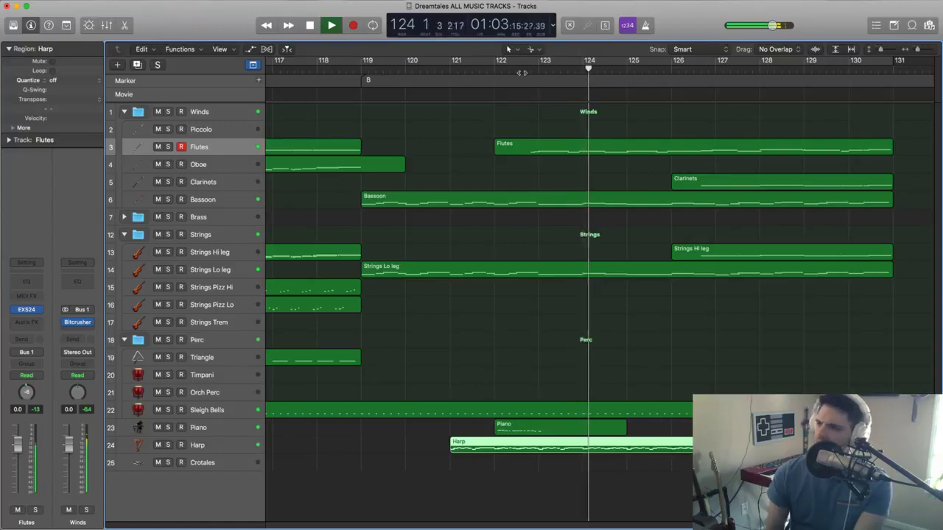
{"action": "key", "text": "space"}
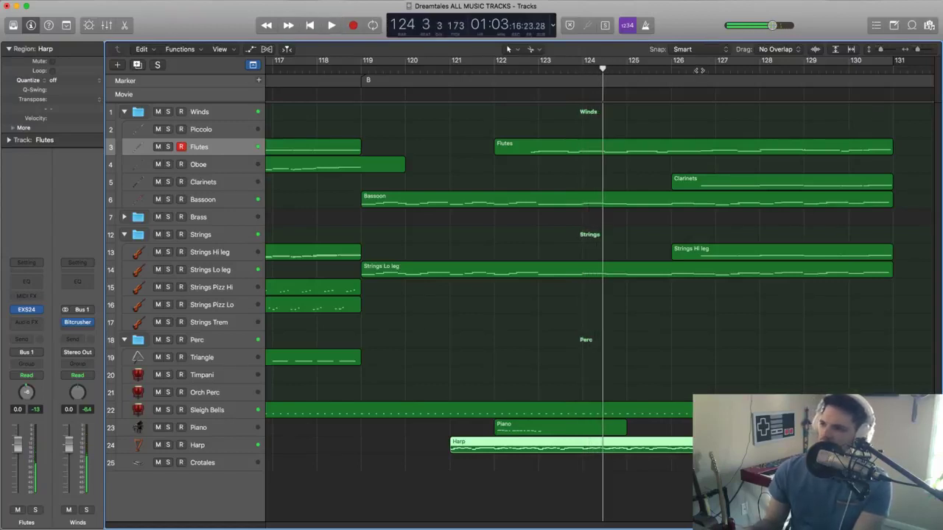
Play from about bar 126, and view the Flutes, Clarinets, Bassoon, Strings Hi leg and Strings Lo leg regions together in the Piano Roll.
{"action": "left_click", "coordinate": [700, 73]}
{"action": "key", "text": "space"}
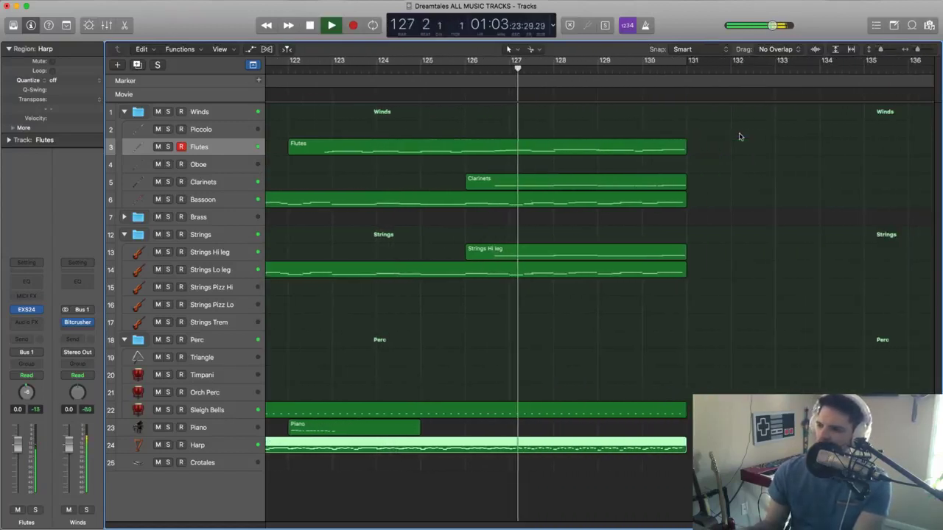
{"action": "left_click_drag", "start_coordinate": [578, 310], "coordinate": [572, 147]}
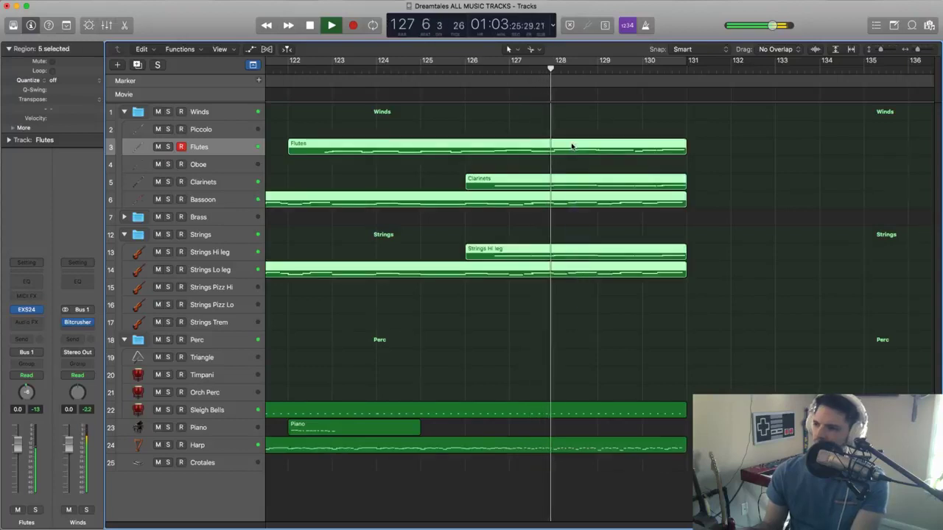
{"action": "double_click", "coordinate": [572, 150]}
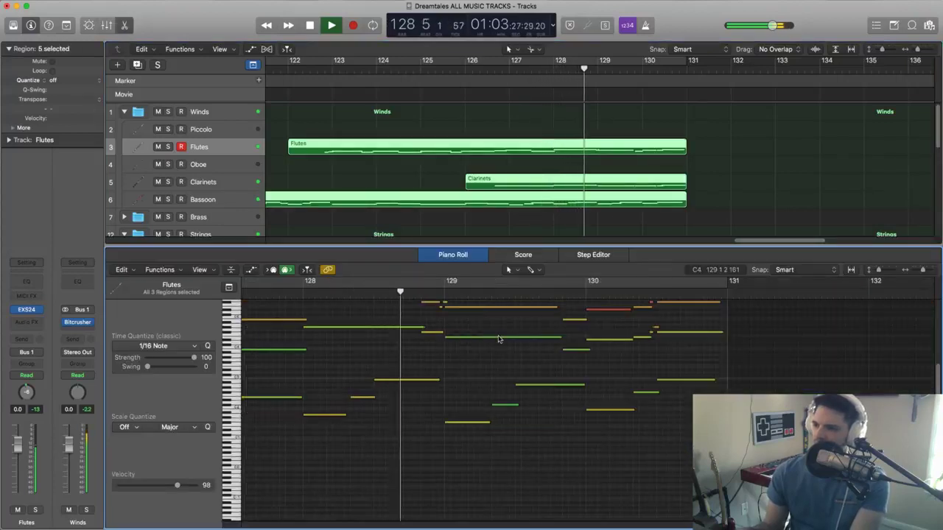
{"action": "key", "text": "super+Left"}
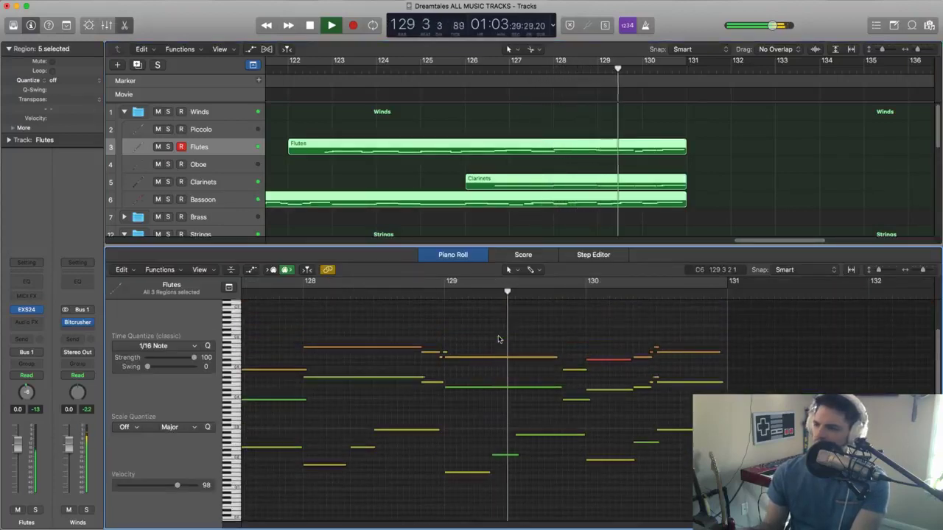
Turn on cycle playback for bars 107 to 131, and zoom the arrangement out to show the Intro and sections A and B.
{"action": "left_click", "coordinate": [579, 64]}
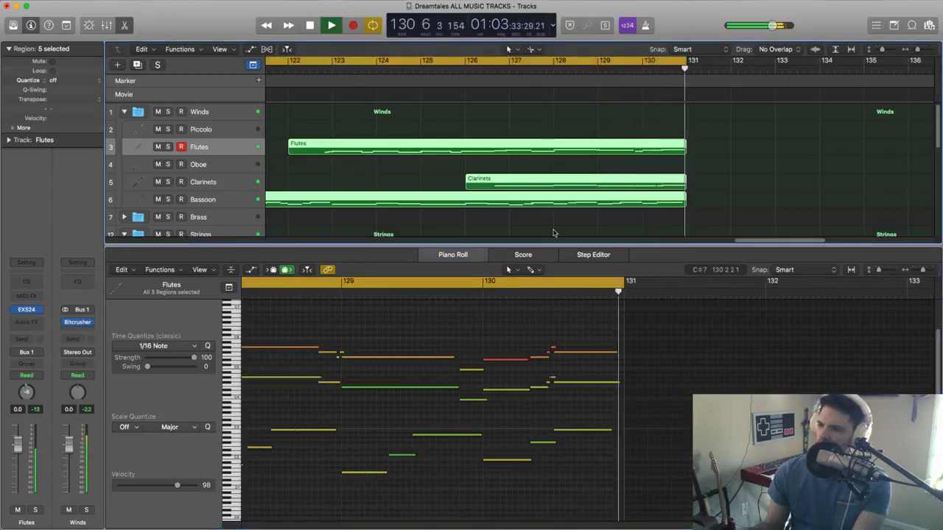
{"action": "scroll", "coordinate": [319, 108], "scroll_direction": "left", "scroll_amount": 3}
{"action": "scroll", "coordinate": [319, 108], "scroll_direction": "left", "scroll_amount": 10}
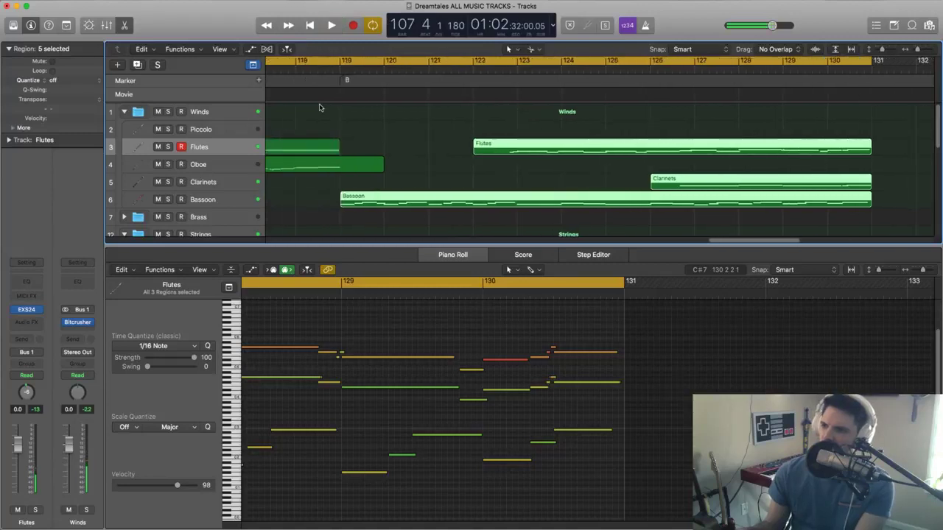
{"action": "left_click", "coordinate": [320, 105], "text": "ctrl+alt"}
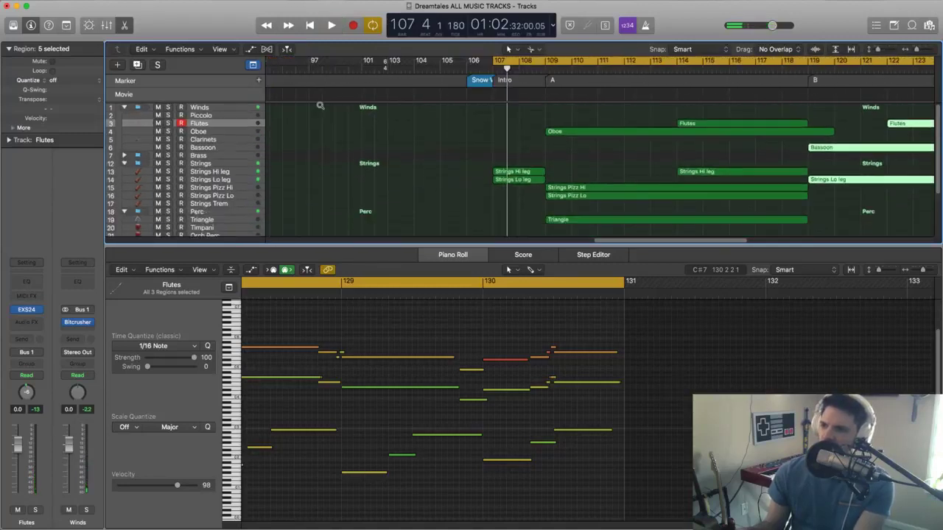